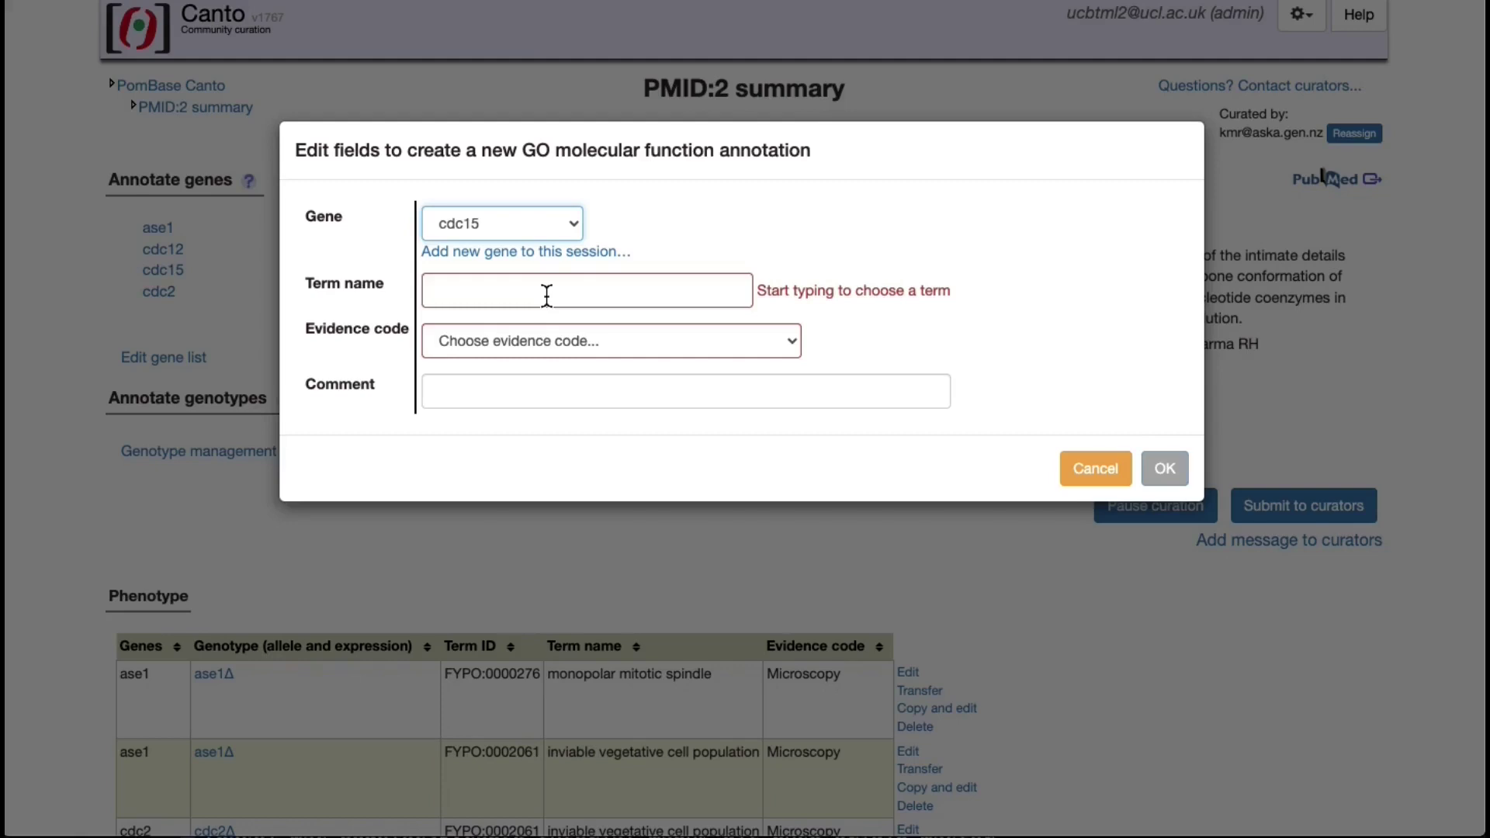
Step: Set the cdc15 annotation's term to cytoskeletal protein-membrane anchor activity, a more specific child of protein-membrane adaptor activity
left_click(547, 296)
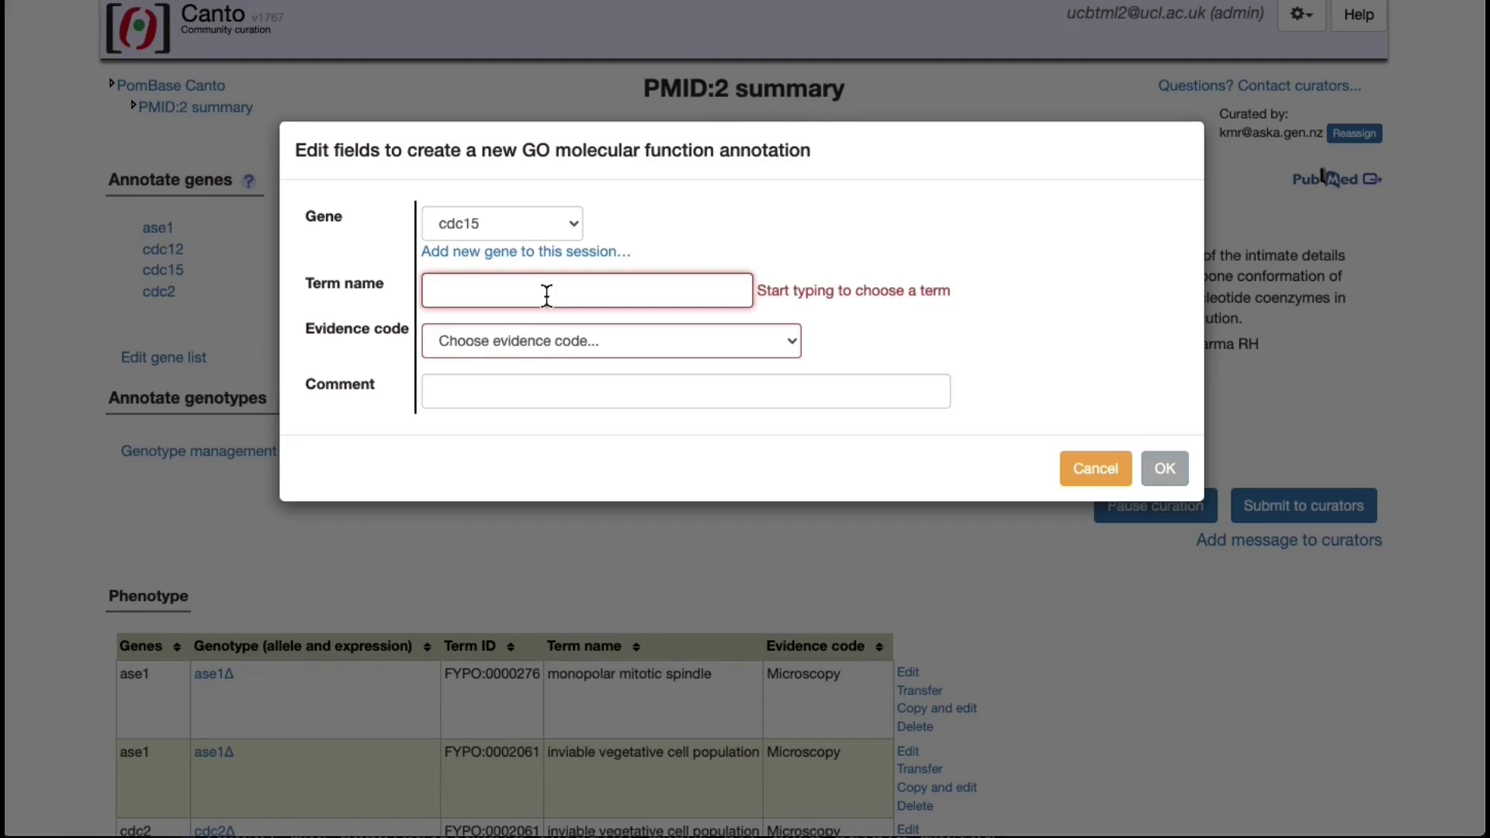
type("protein me")
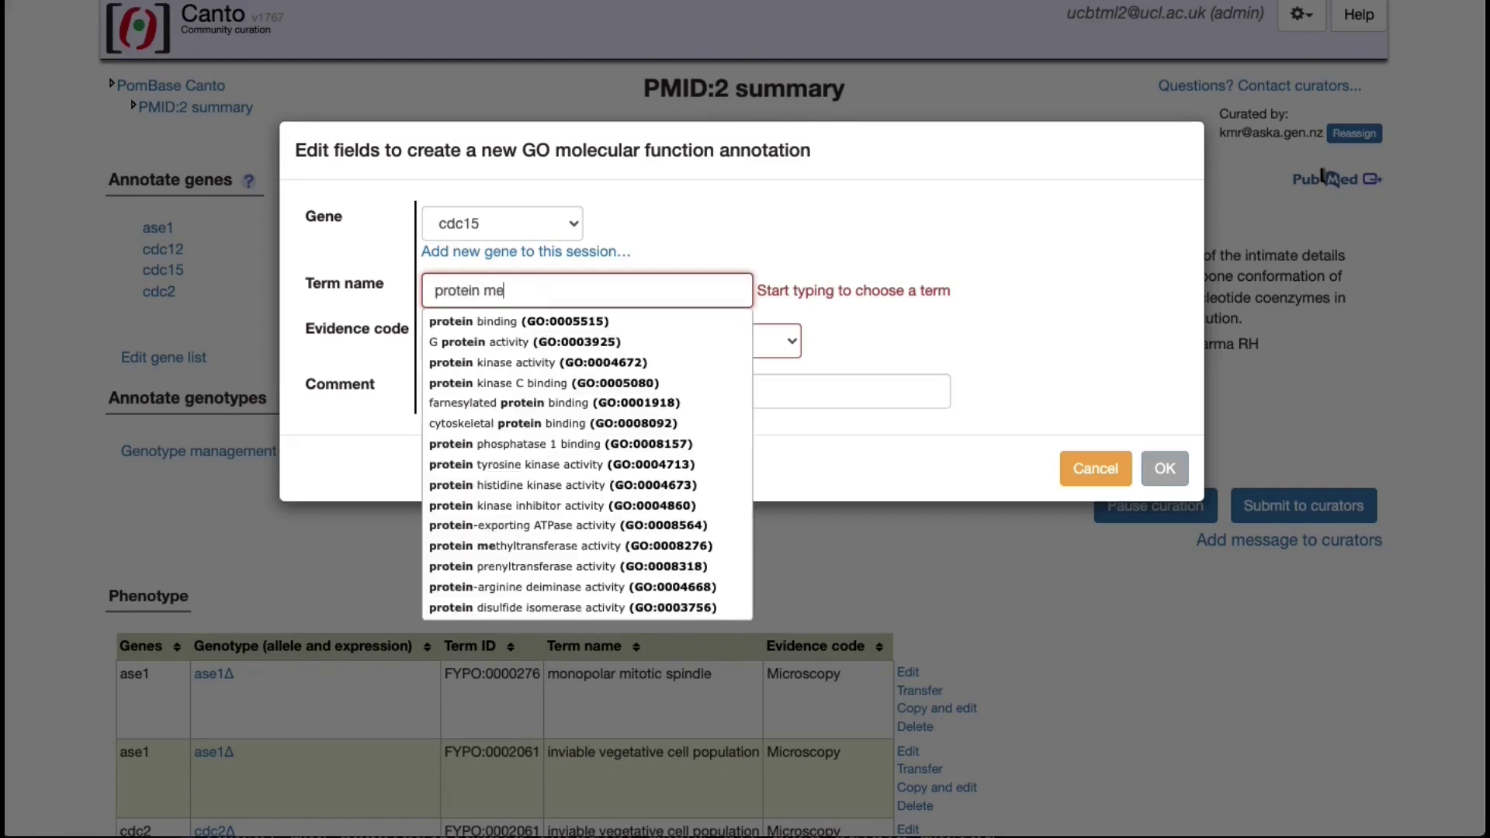
type("mbrane")
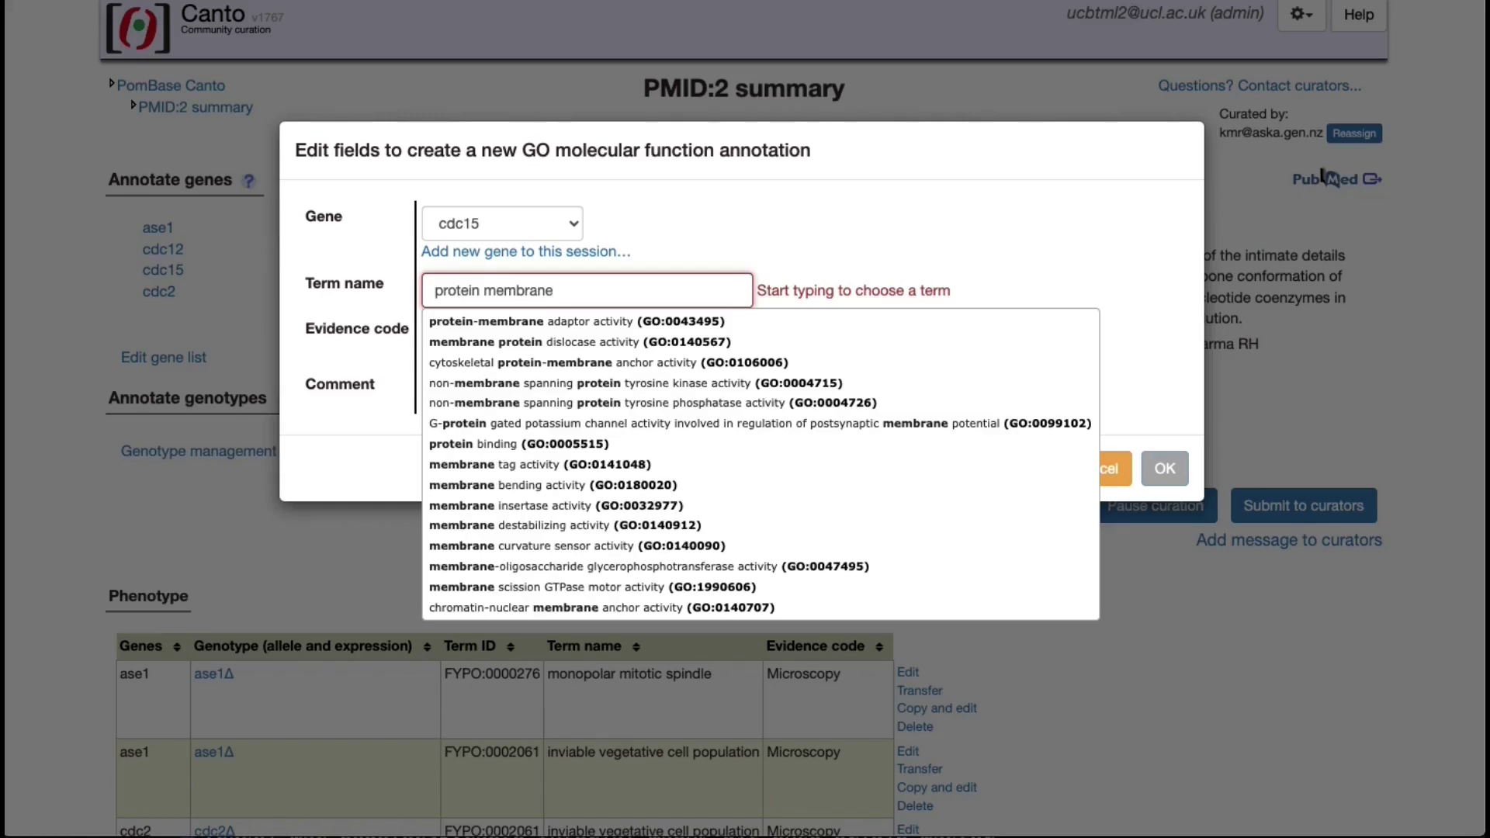
left_click(585, 334)
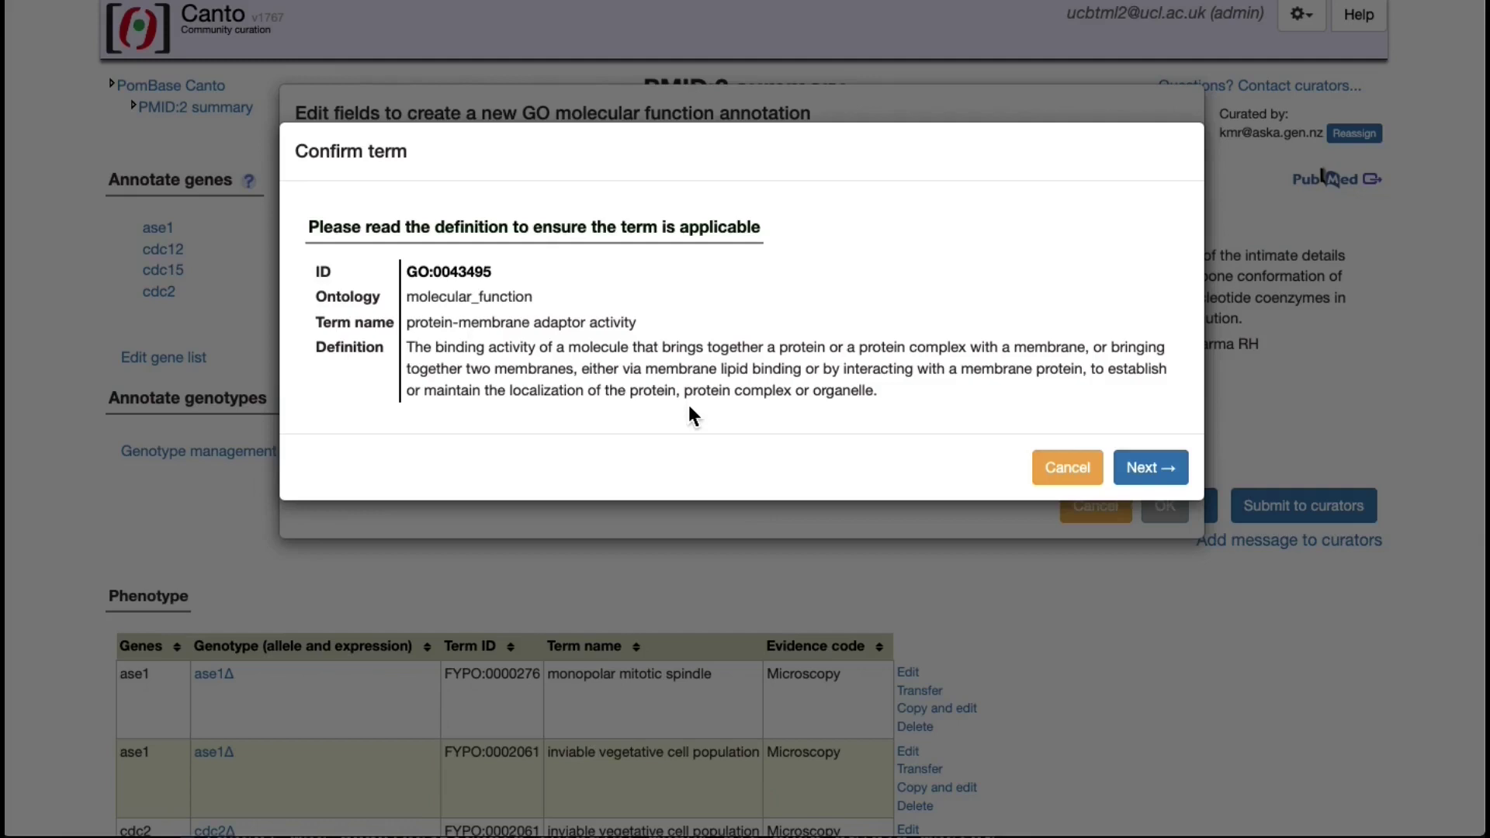
left_click(1154, 469)
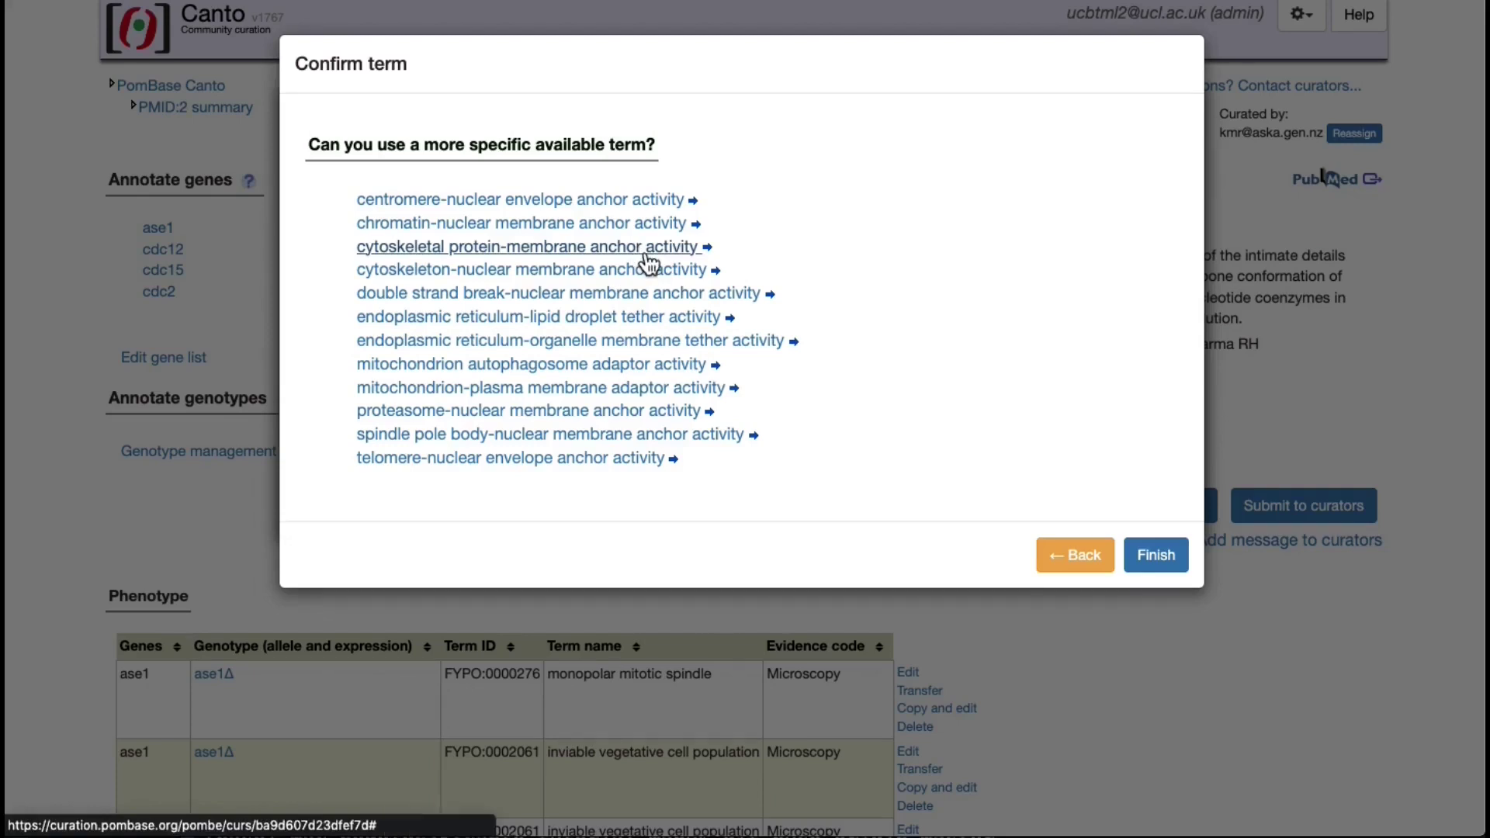
left_click(646, 256)
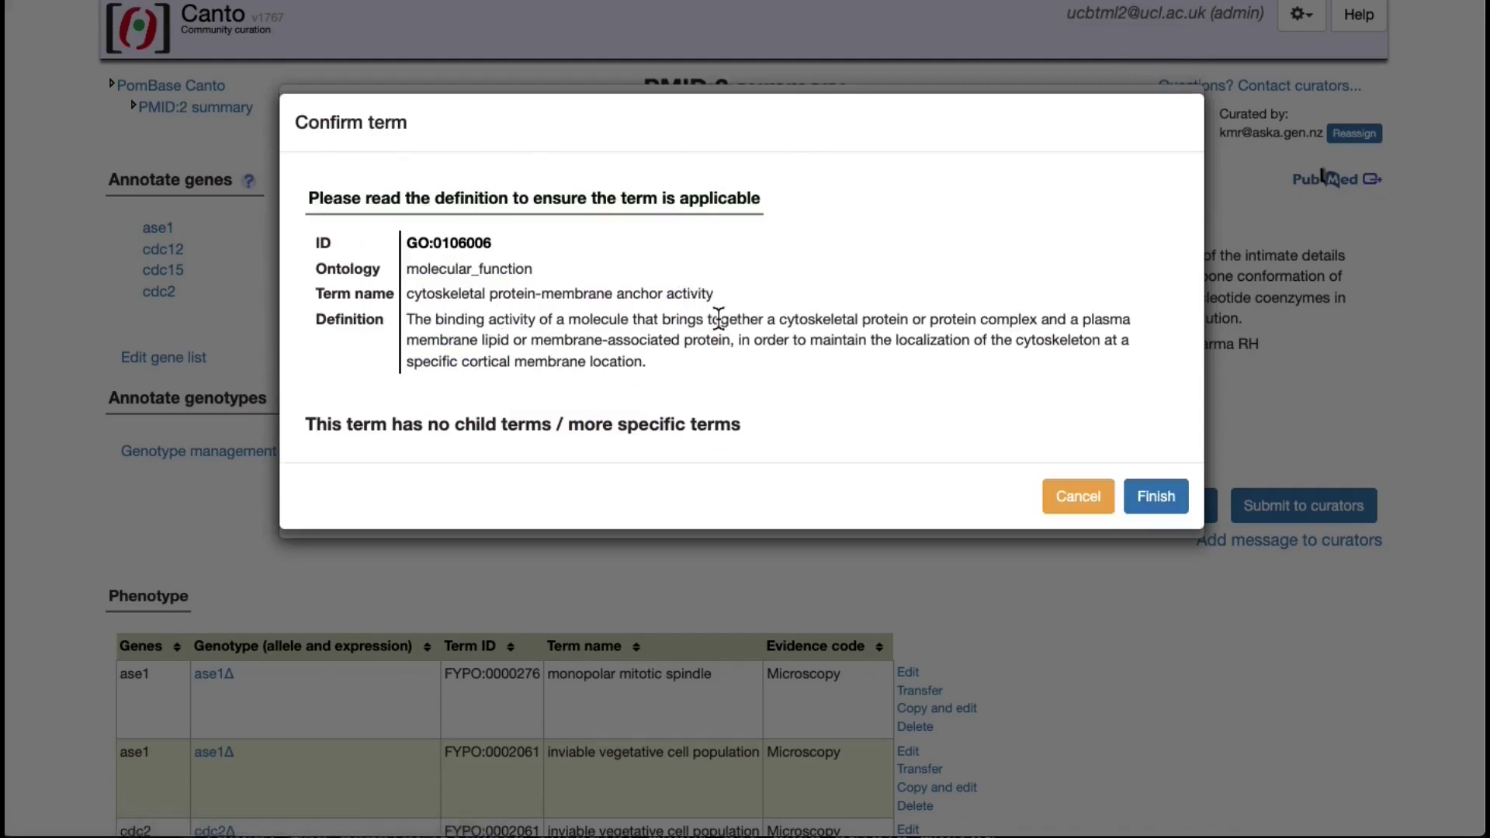
left_click(1164, 495)
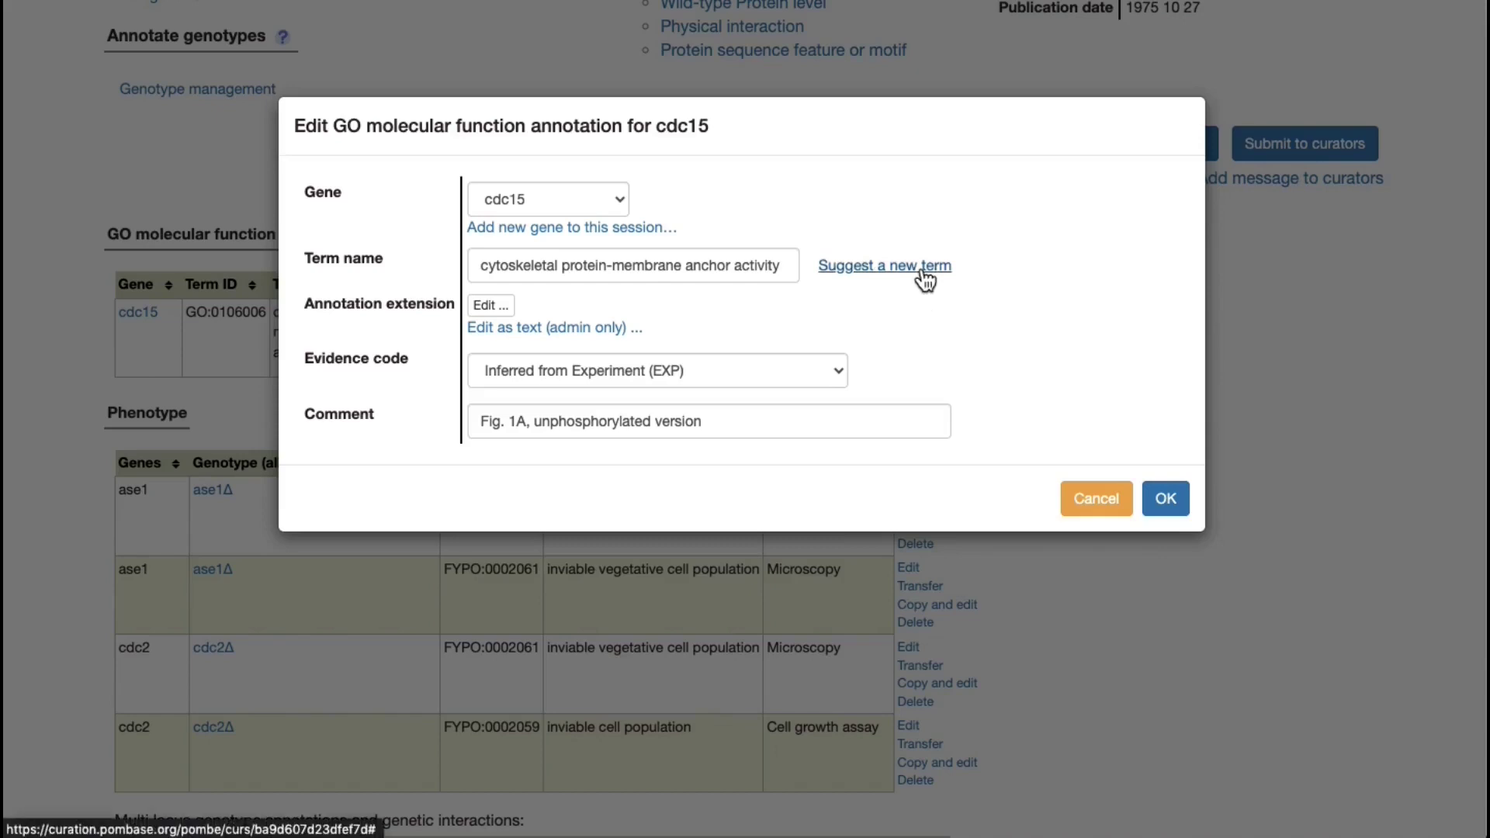
Step: Open the form for suggesting a new term
left_click(923, 269)
left_click(572, 255)
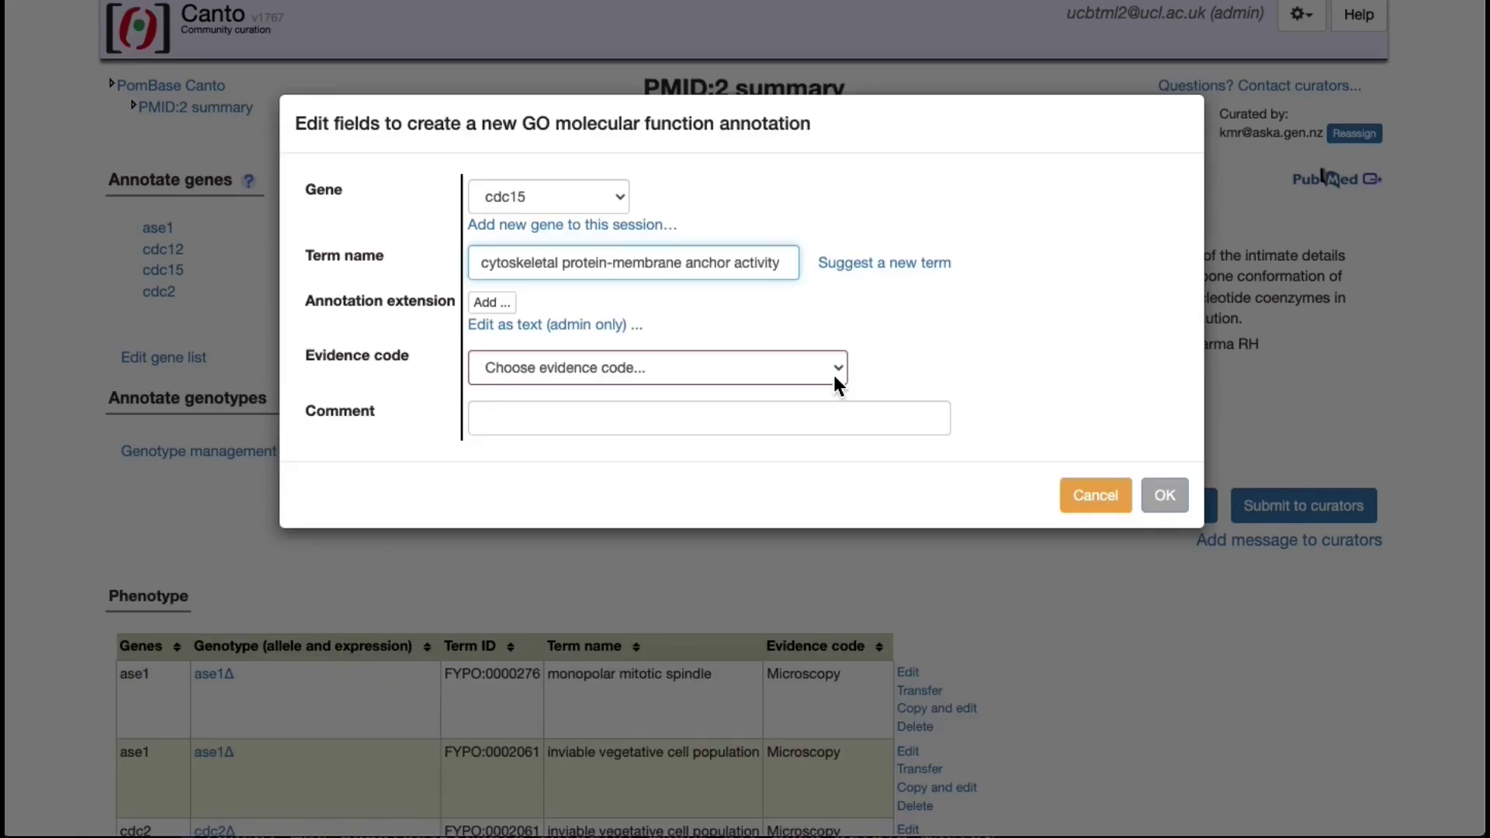
Step: Set the evidence code to Inferred from Experiment (EXP) and enter the comment "Fig. 1A, unphosphorylated version"
left_click(835, 384)
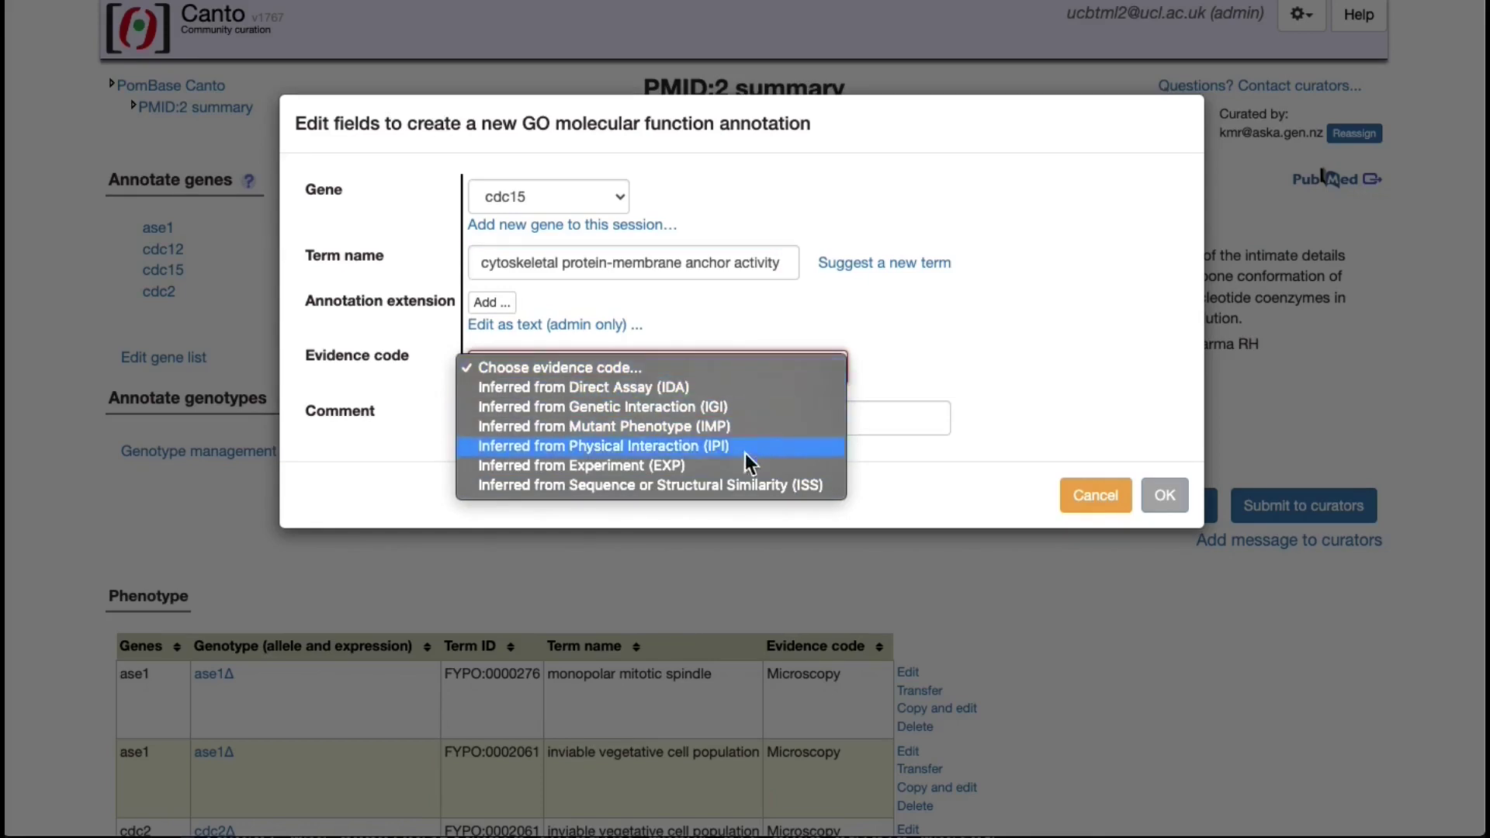
left_click(740, 469)
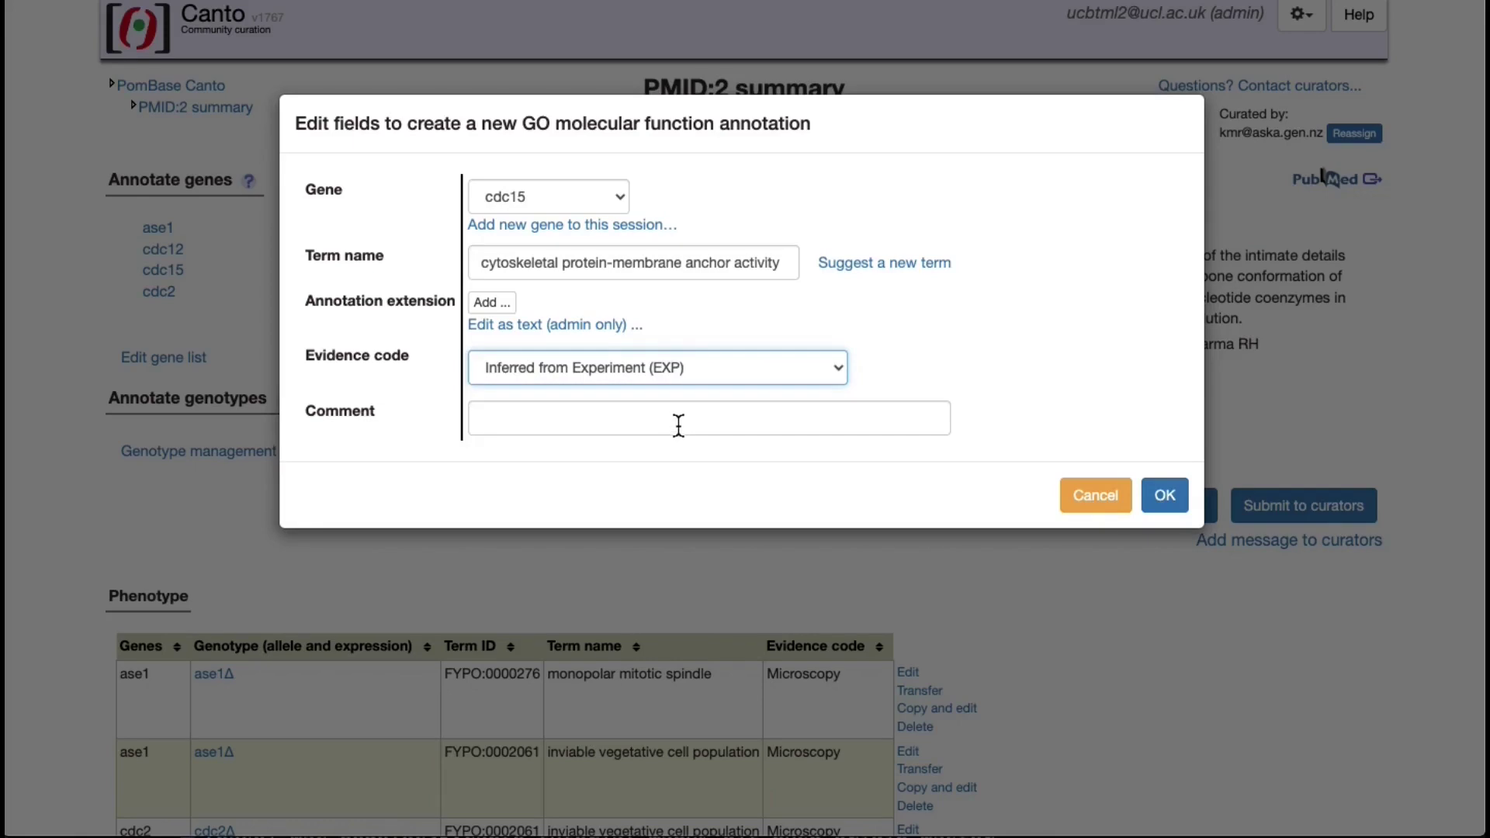
left_click(678, 425)
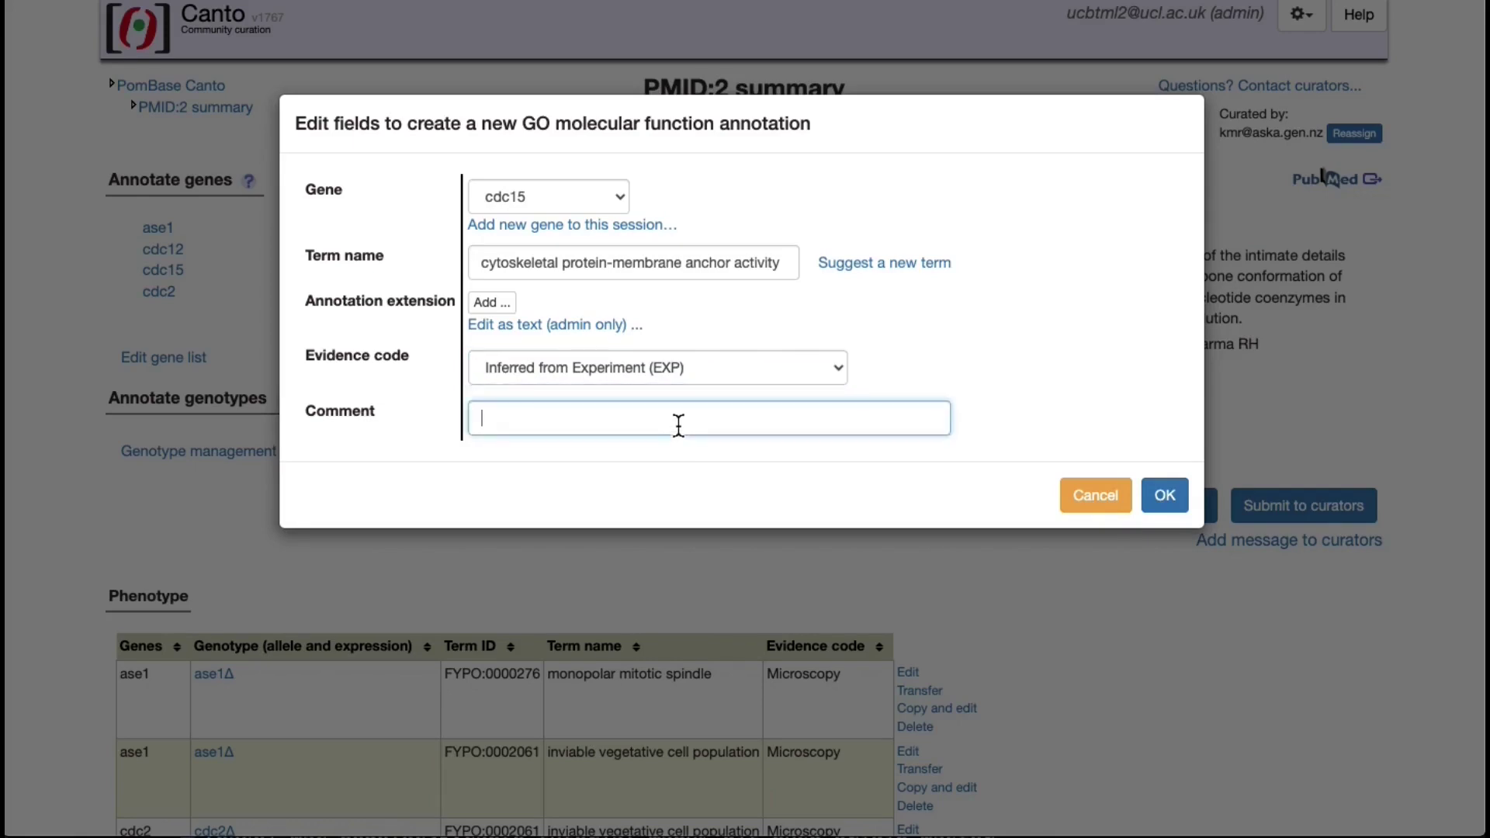
type("Fig. 1A")
type(", unphosphorylated version")
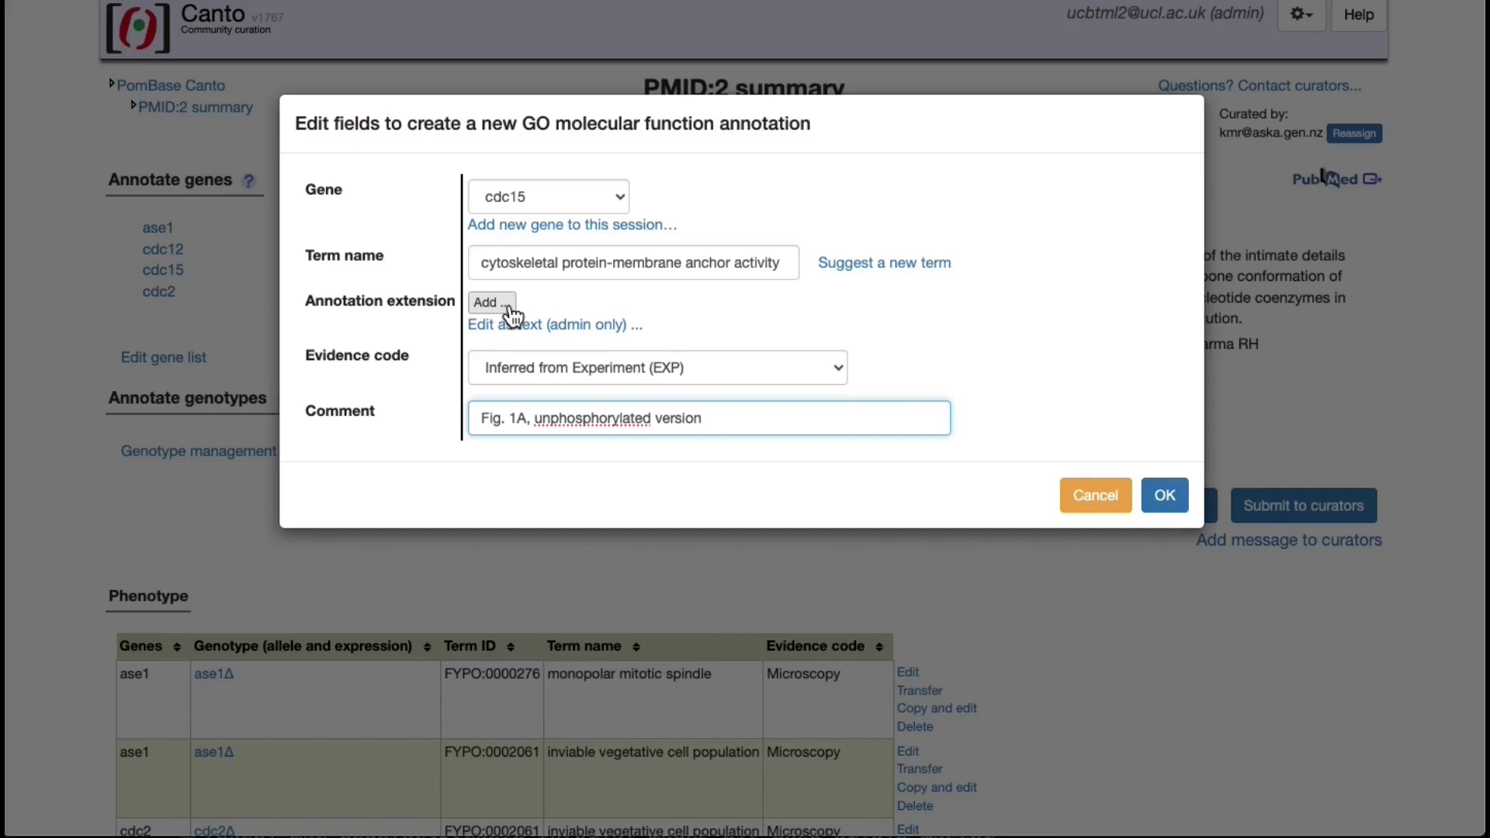
Step: Add an "anchors" annotation extension with cdc12 as the anchored gene
left_click(511, 313)
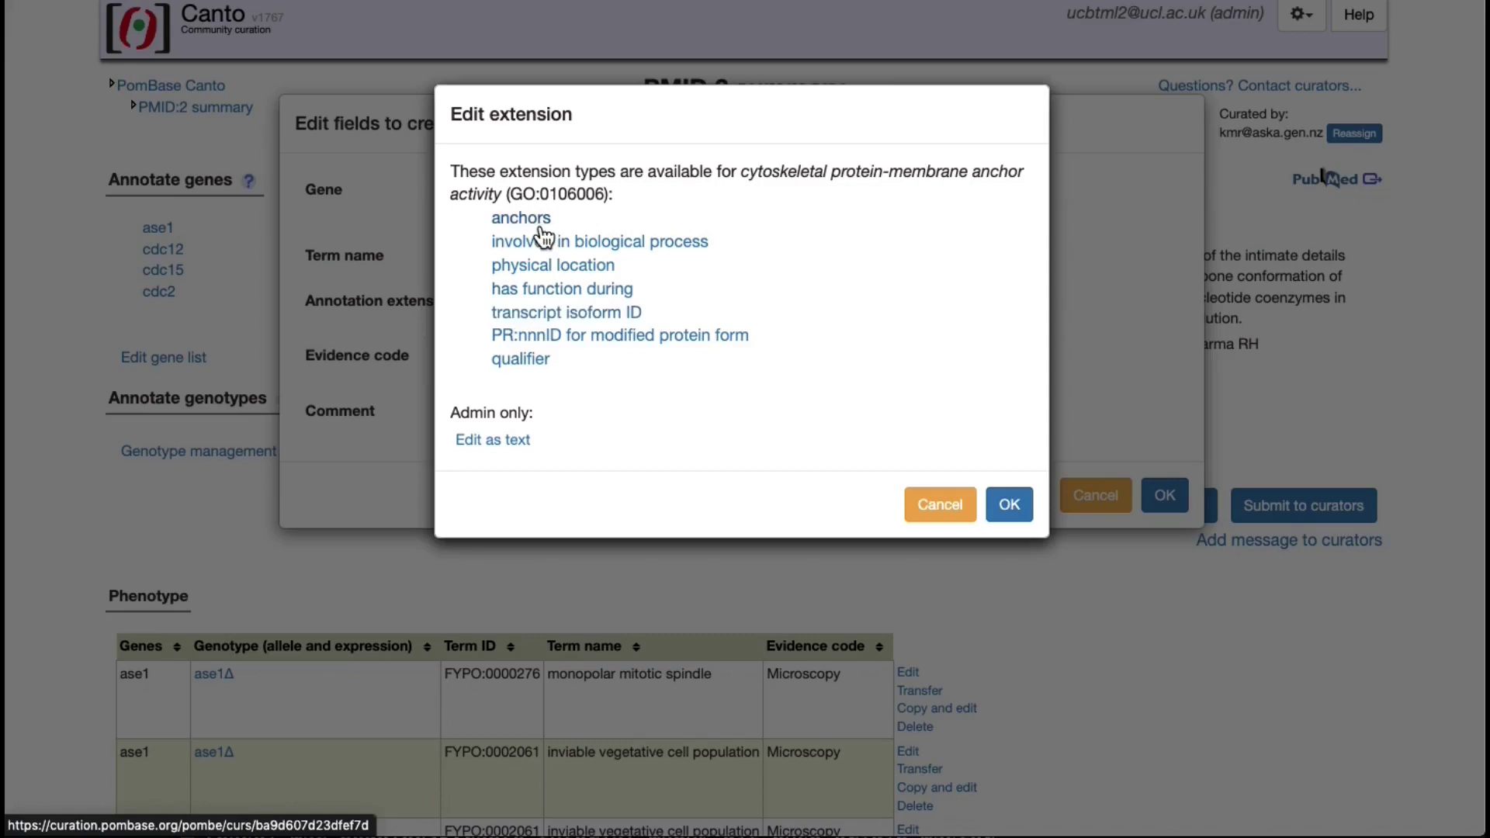
left_click(542, 229)
left_click(565, 293)
left_click(567, 332)
left_click(993, 341)
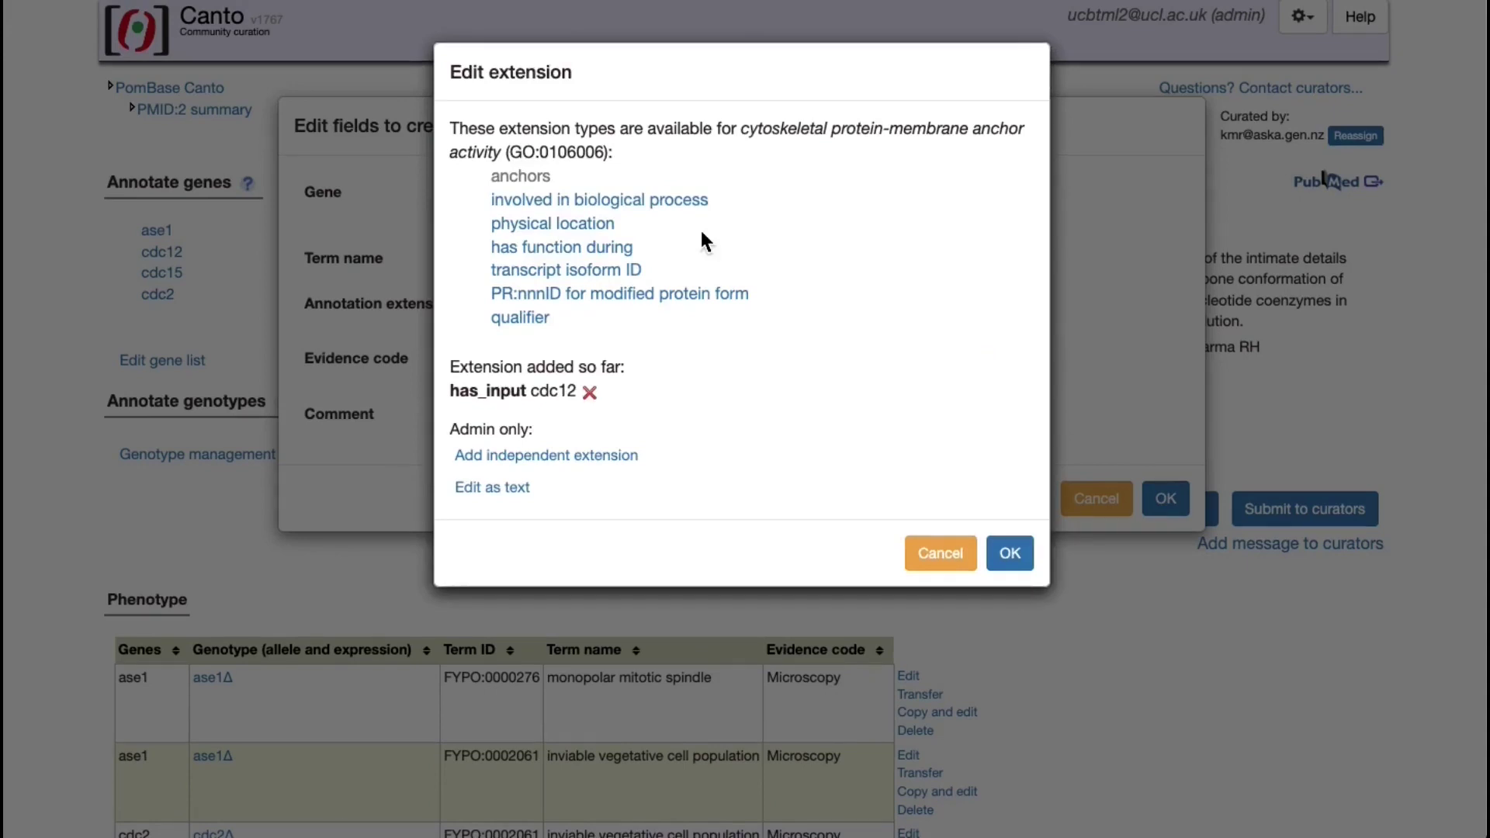
Step: Add an "involved in biological process" extension with mitotic actomyosin contractile ring assembly, a more specific child of actomyosin contractile ring assembly
left_click(690, 203)
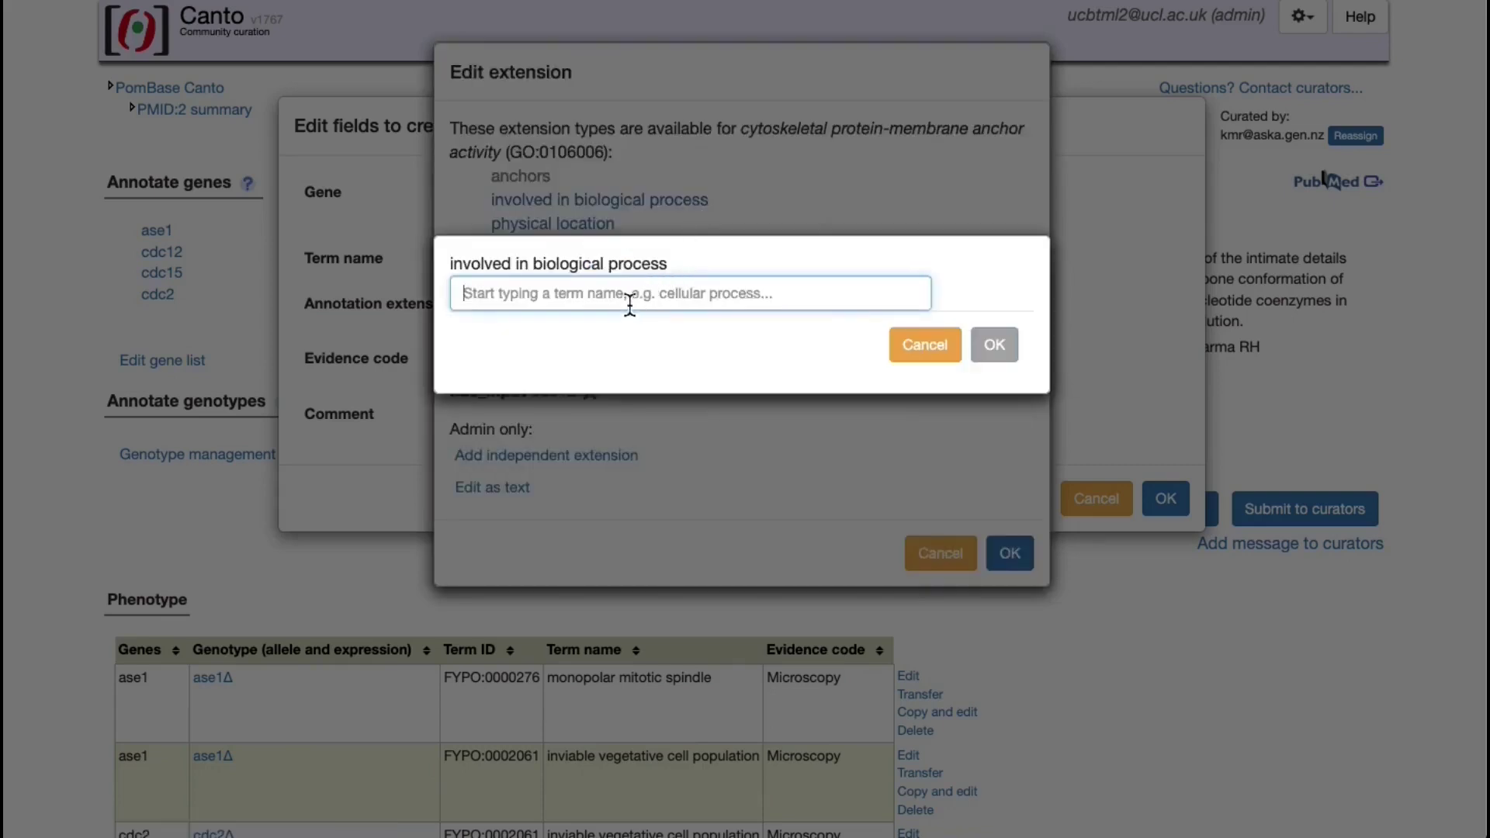
type("contractile ring assembly")
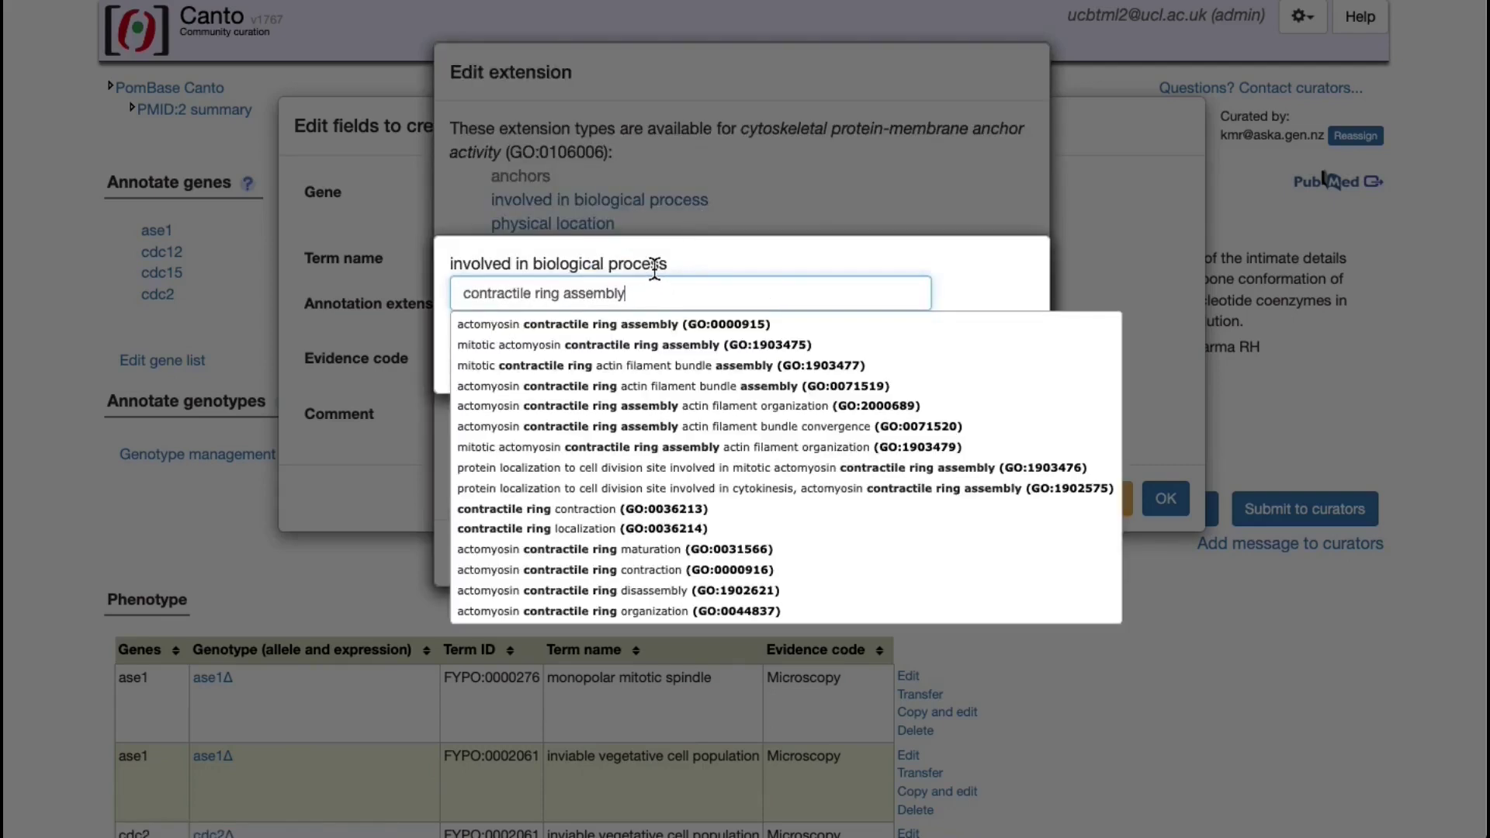
left_click(746, 325)
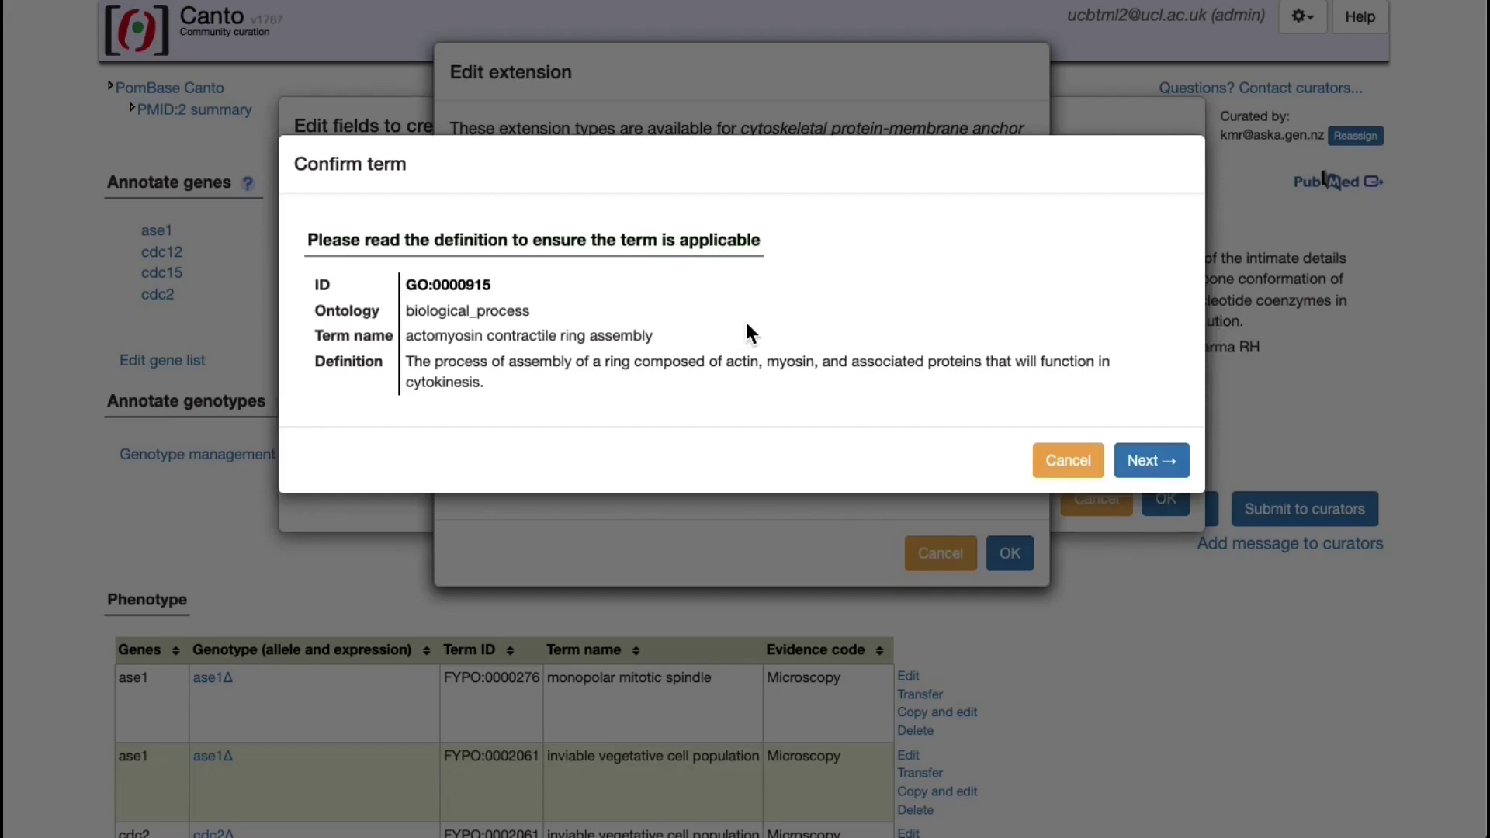
left_click(1137, 464)
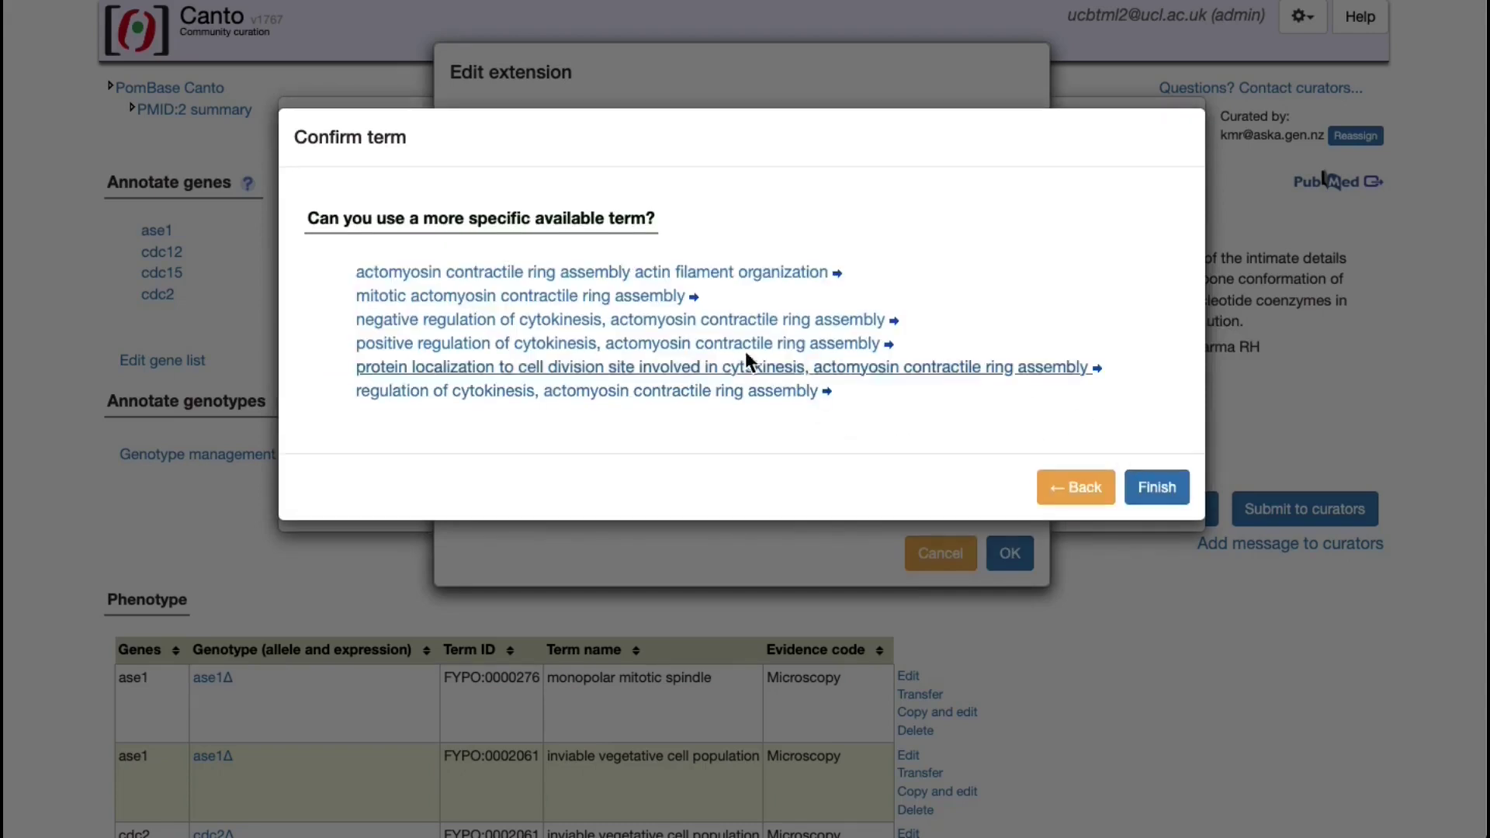
left_click(654, 303)
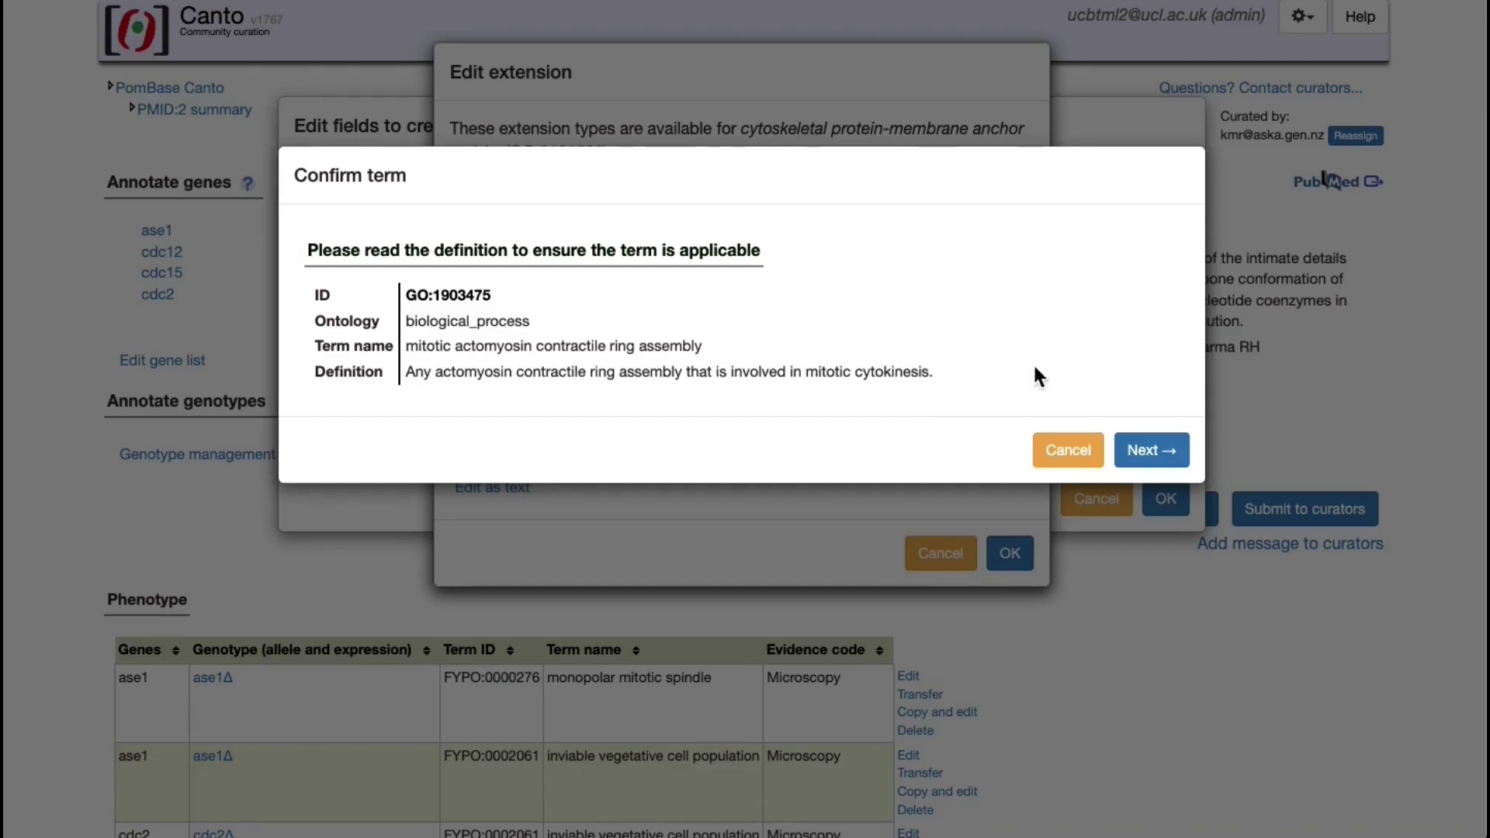
left_click(1156, 451)
left_click(1159, 476)
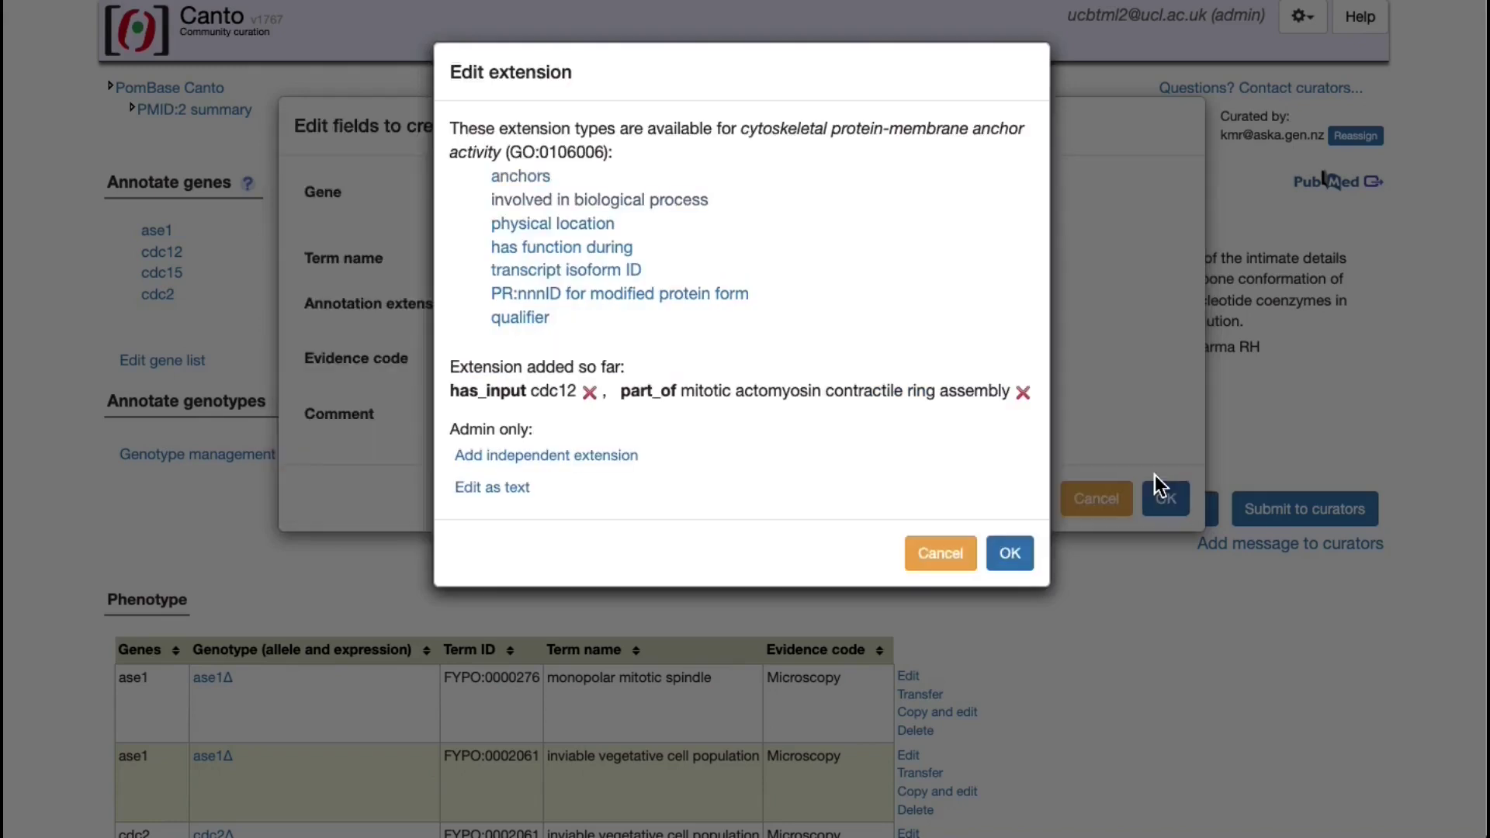
Step: Add a "has function during" extension with the term mitotic M phase
left_click(632, 250)
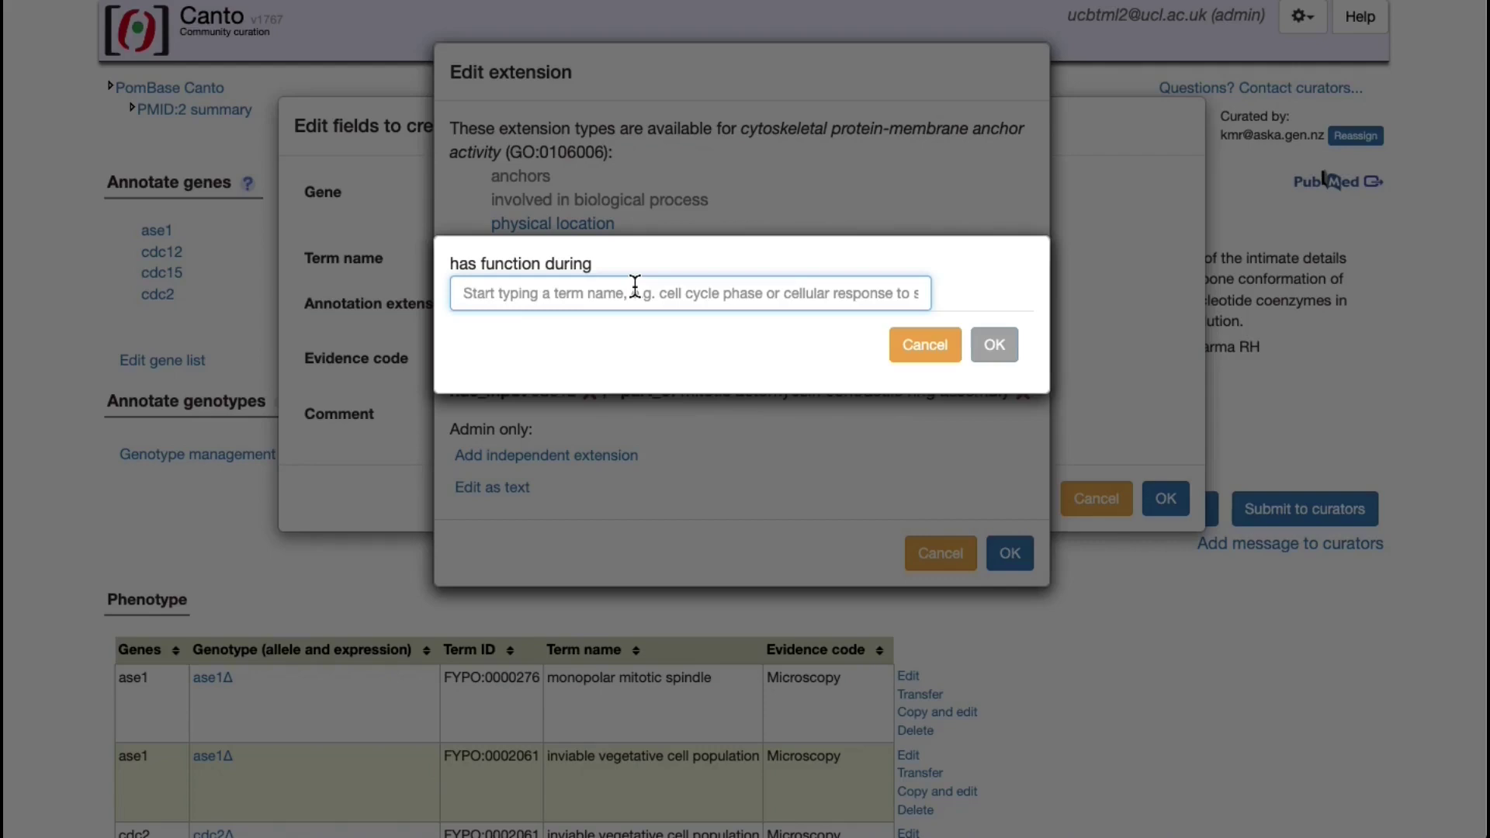
type("c")
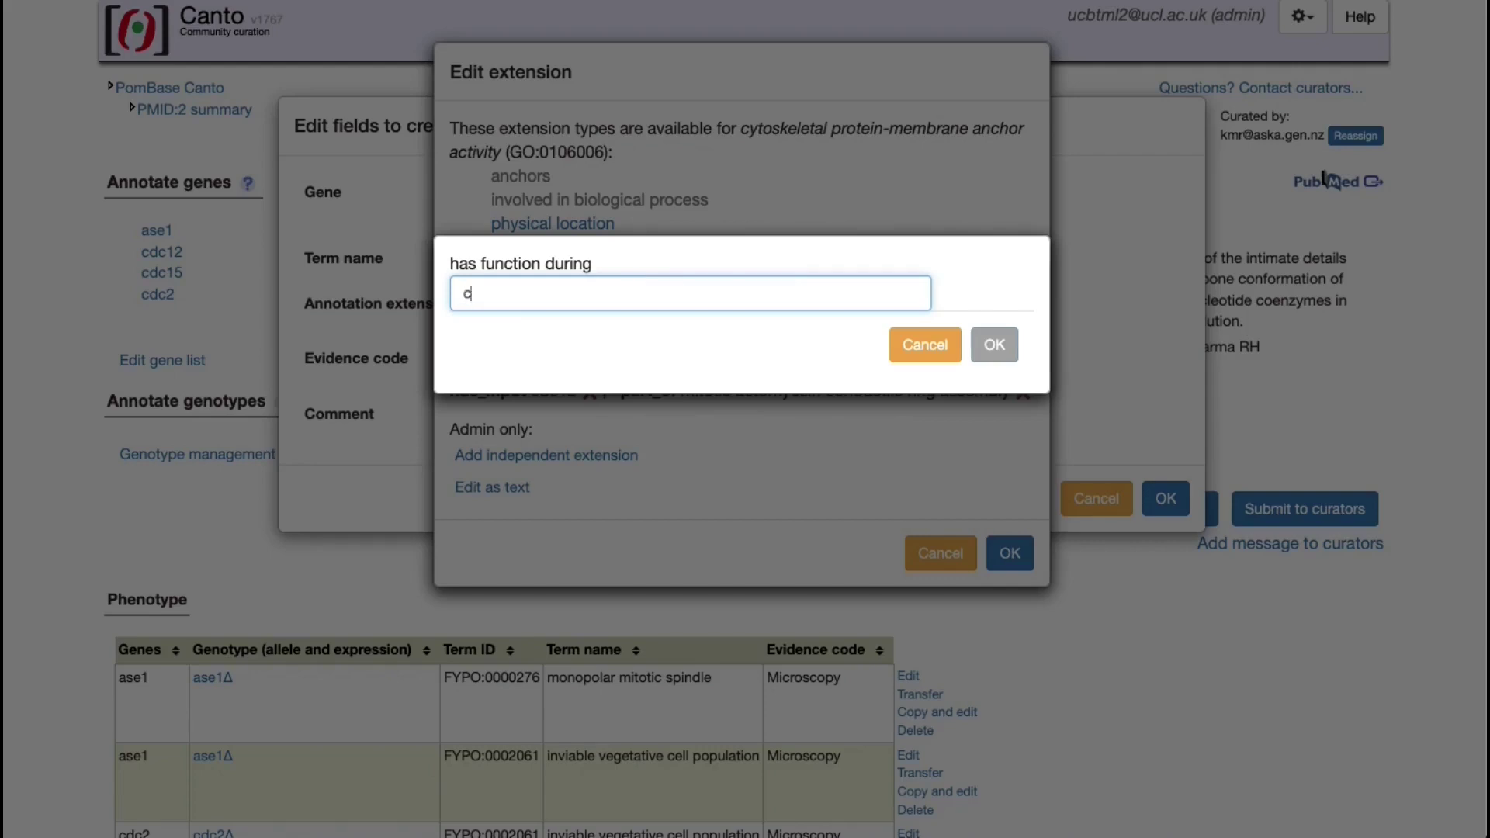
type("ellular response to heat")
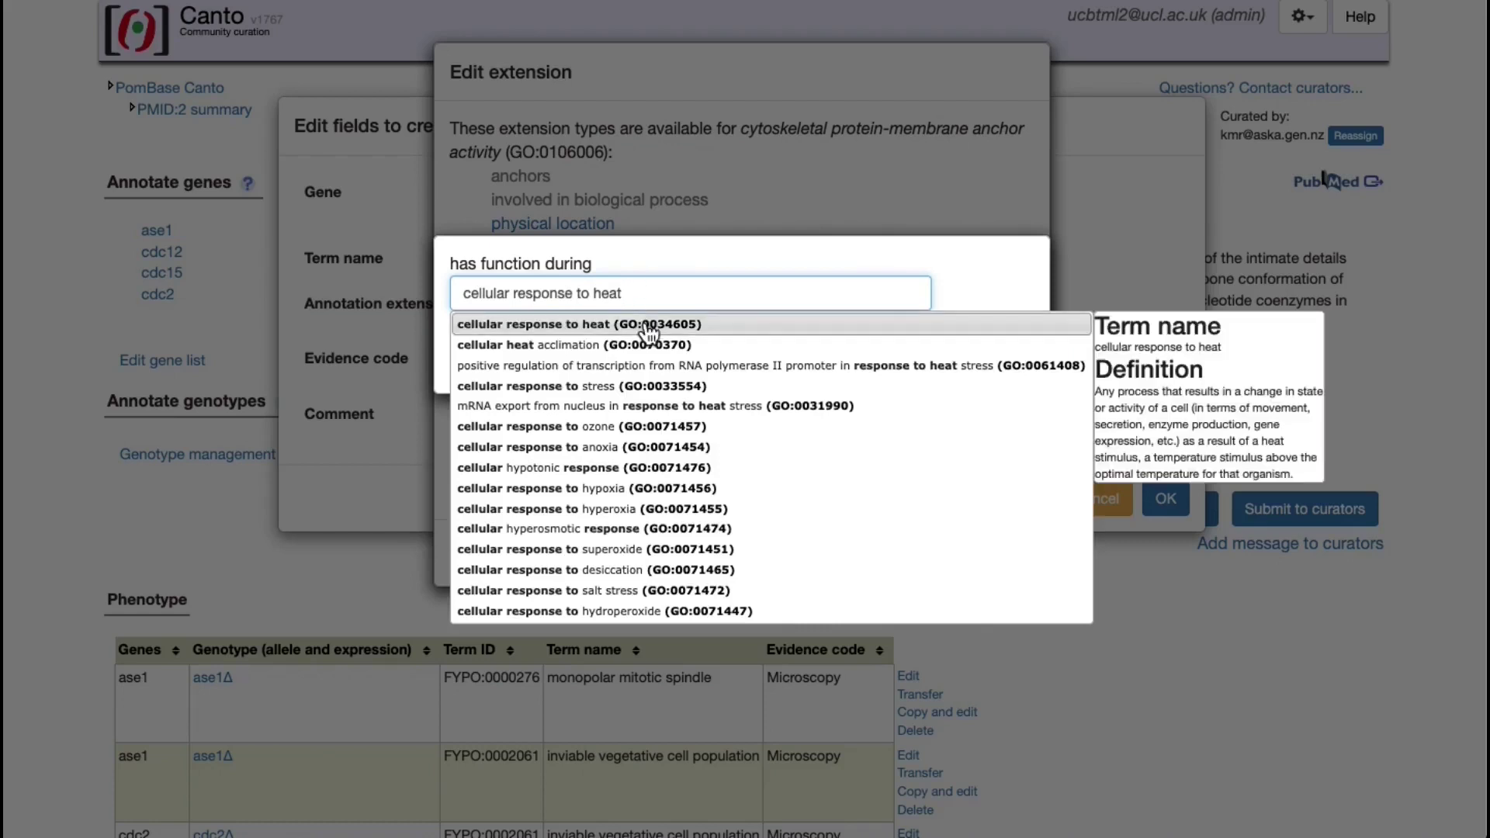
triple_click(651, 297)
type("mit")
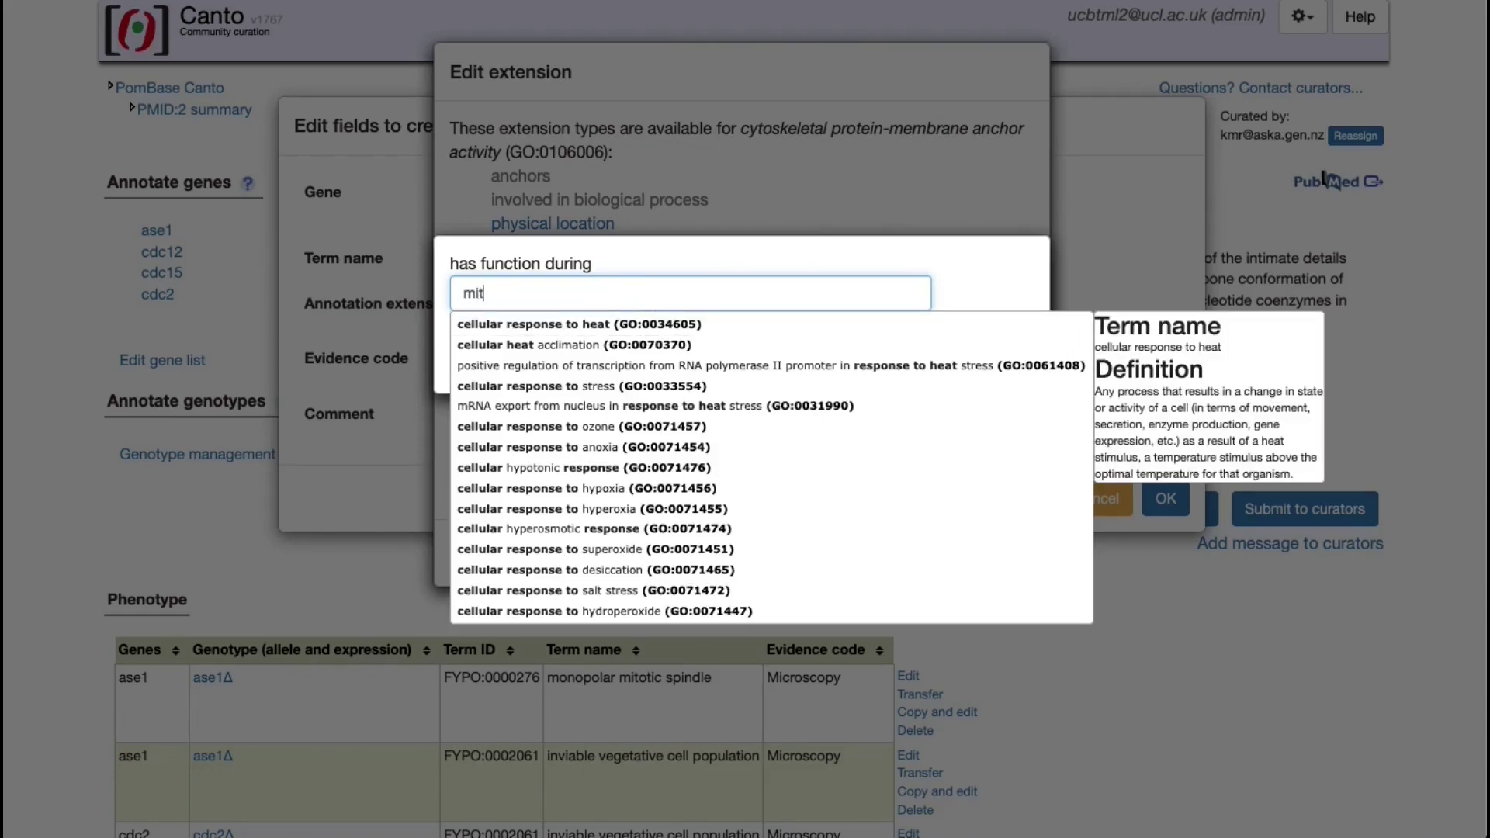
type("otic M phase")
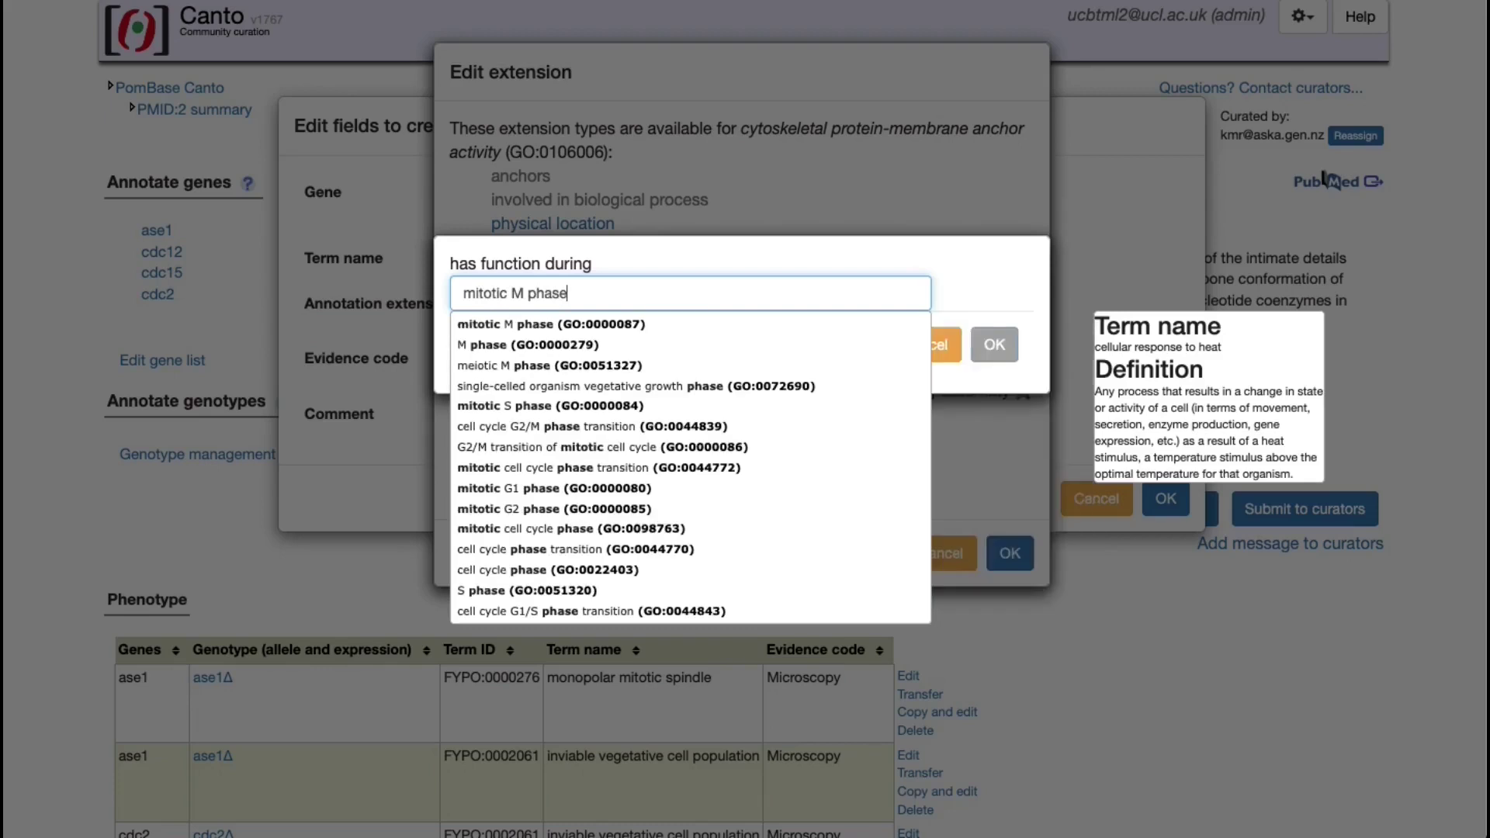
left_click(654, 324)
left_click(1153, 508)
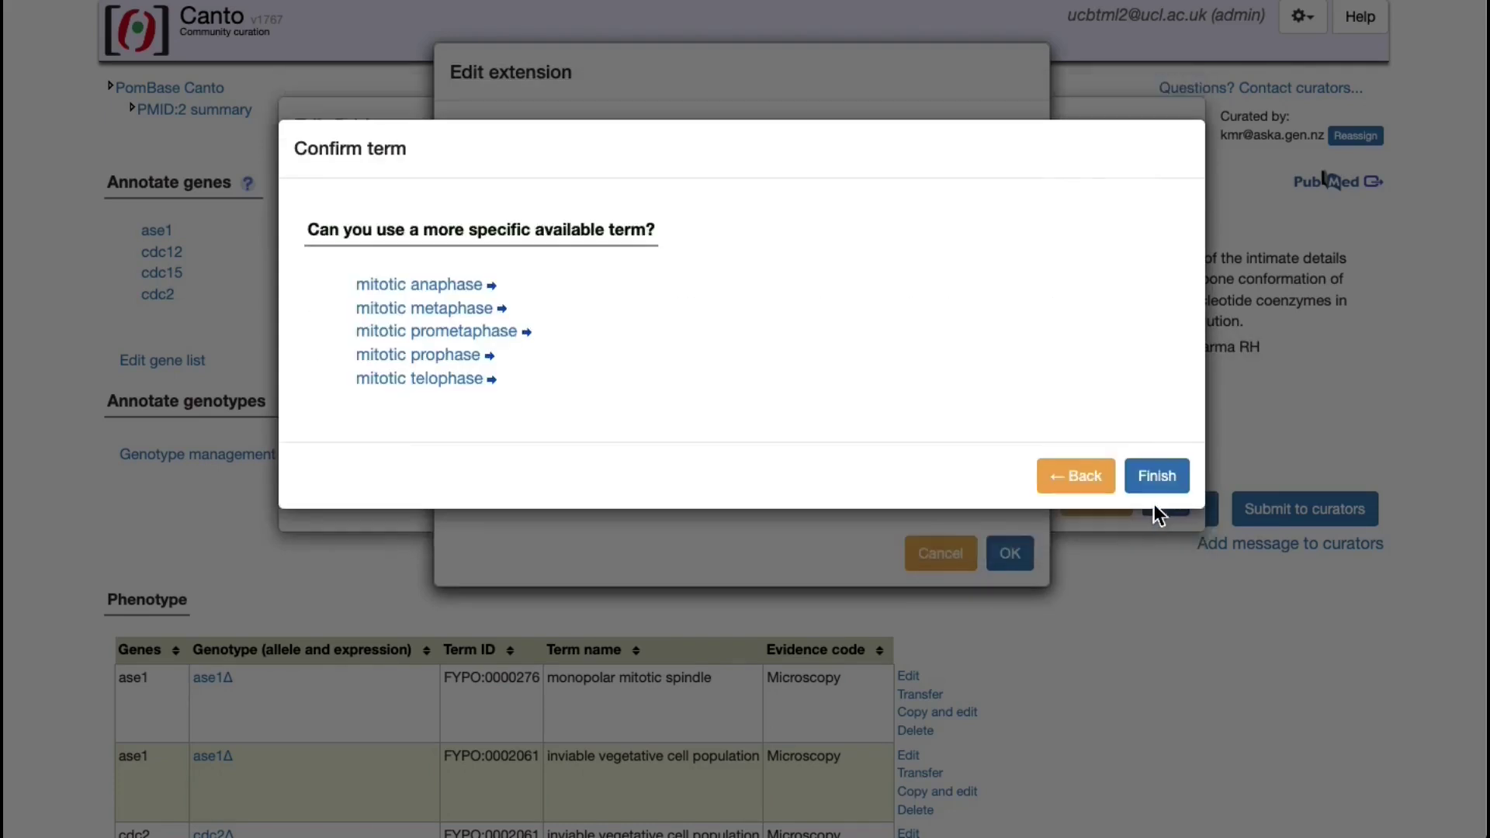
left_click(1160, 481)
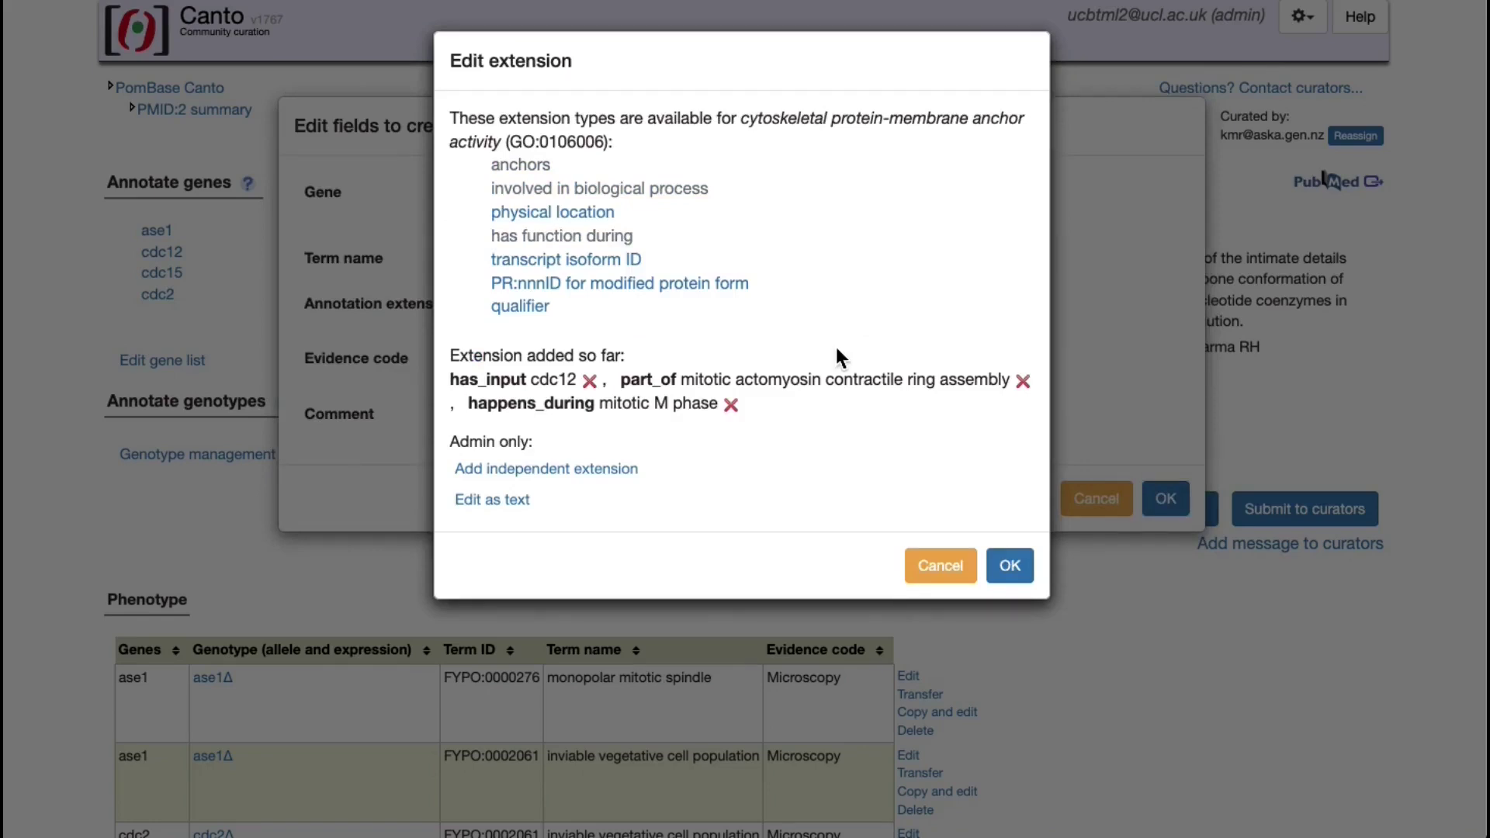
Step: Add a "physical location" extension with the term medial cortex, and save the cdc15 molecular function annotation
left_click(594, 213)
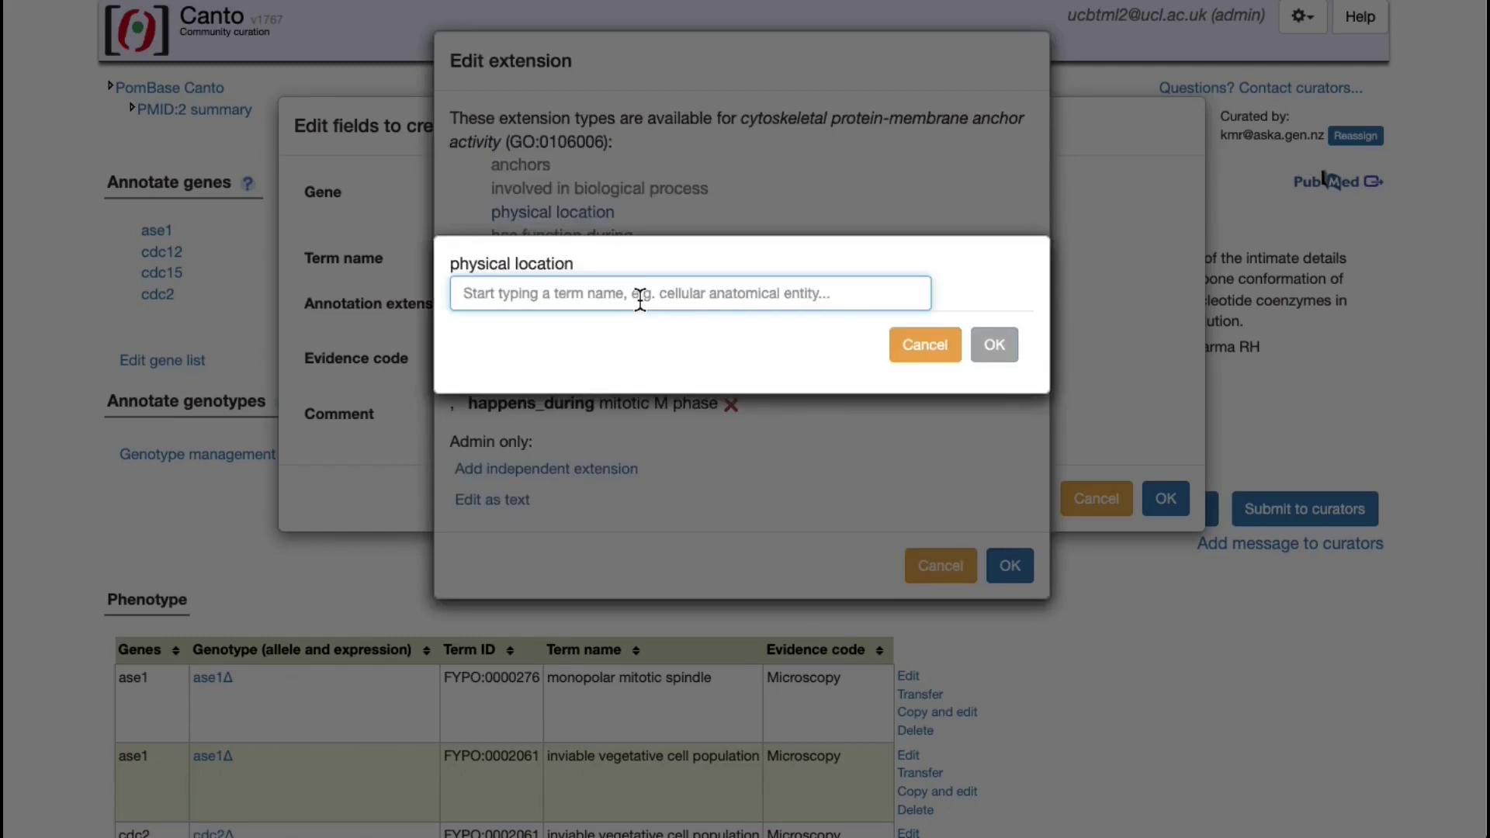
type("medial cortex")
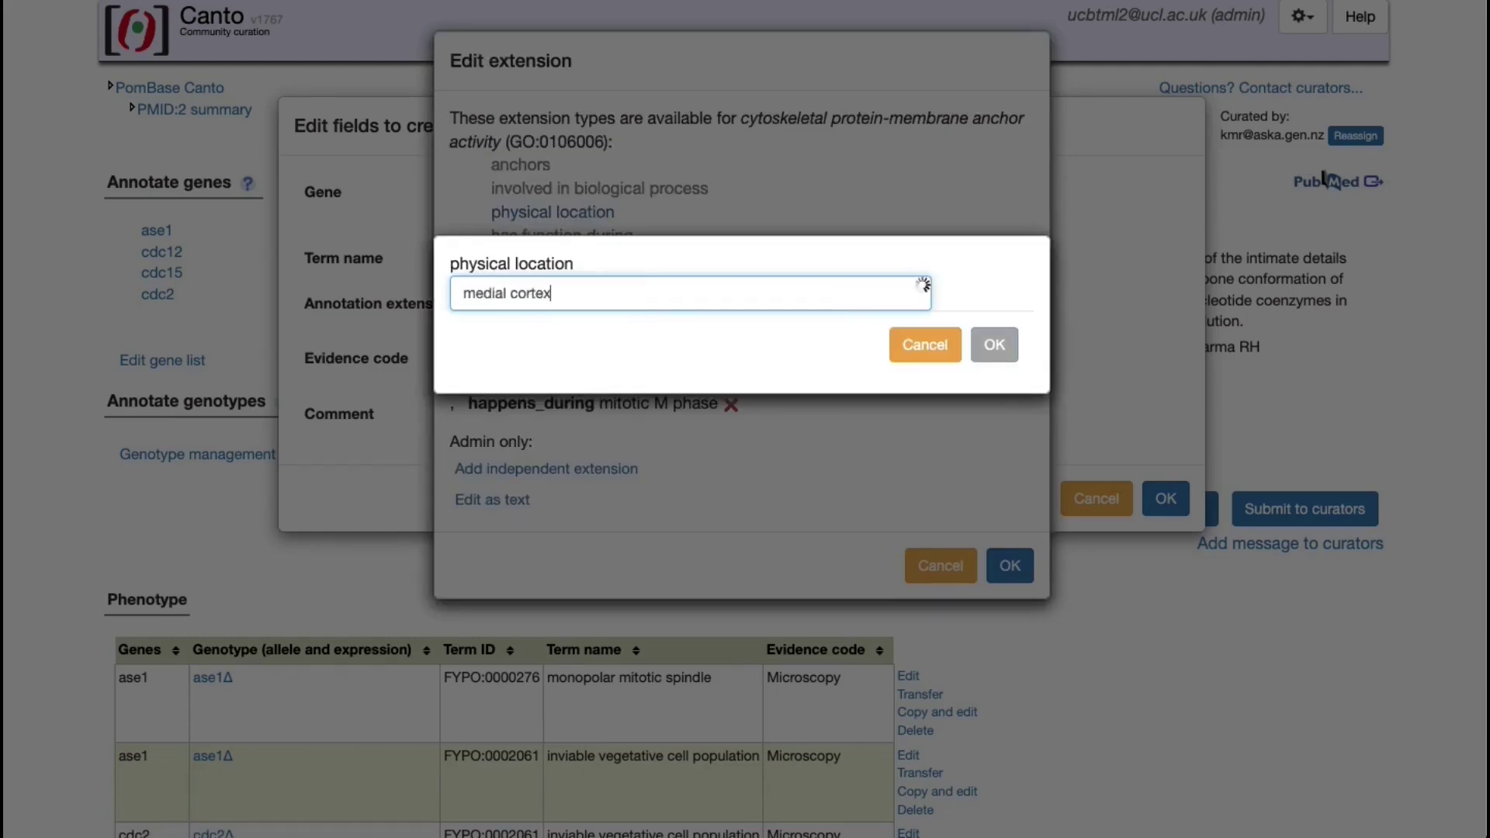
left_click(641, 317)
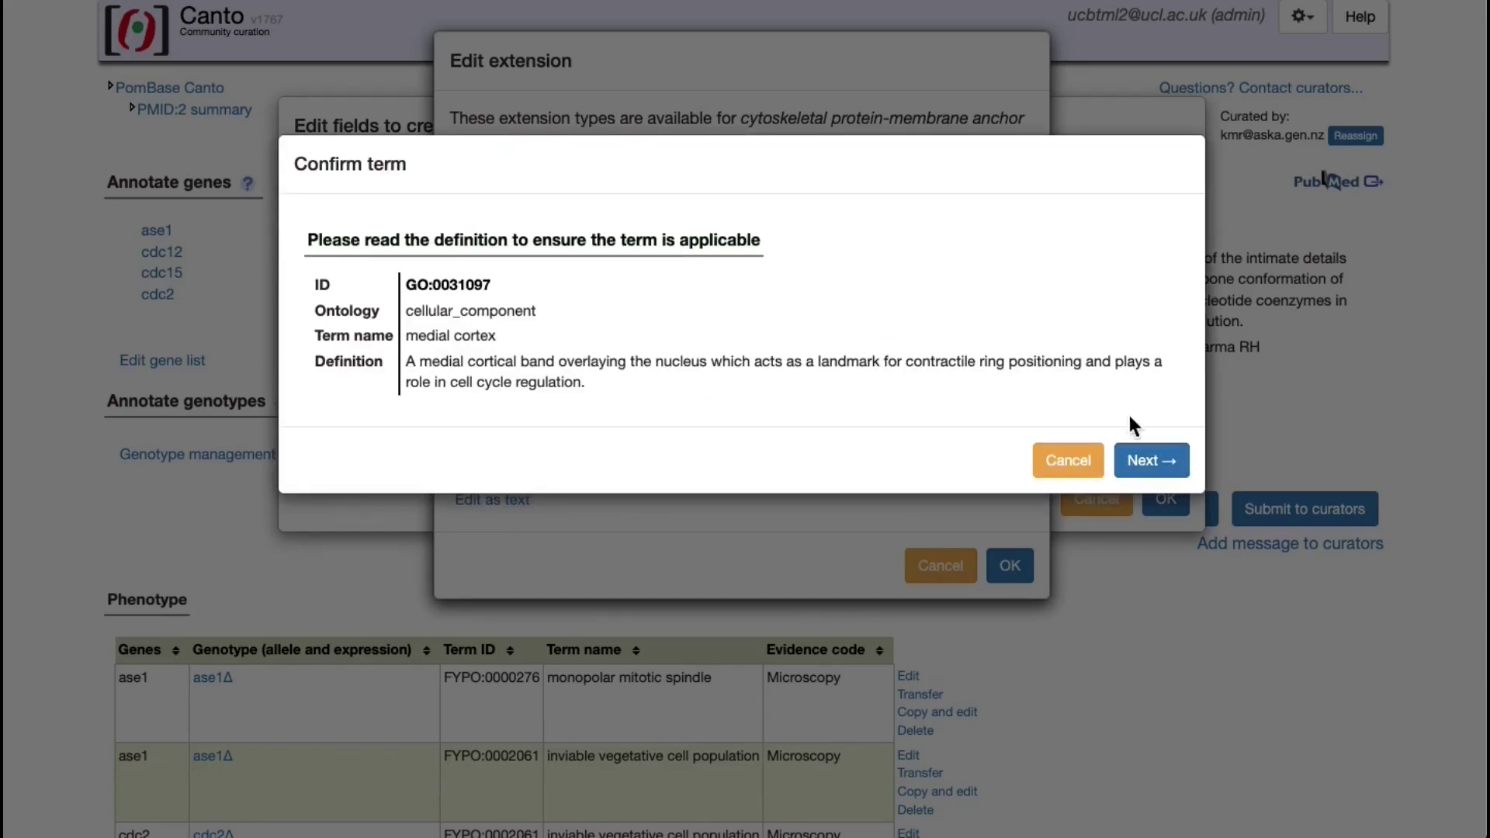
left_click(1156, 462)
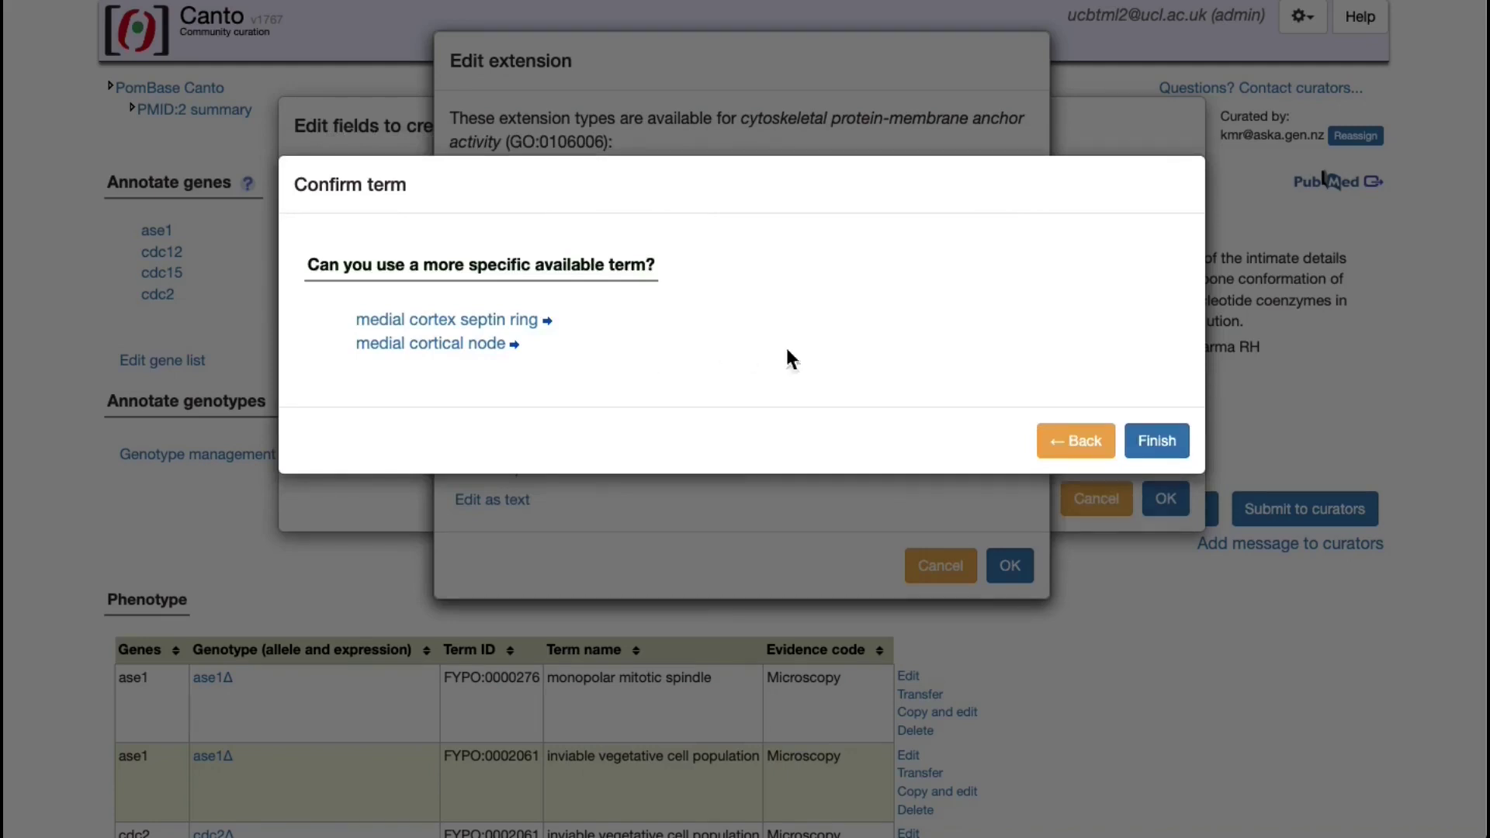
left_click(1159, 441)
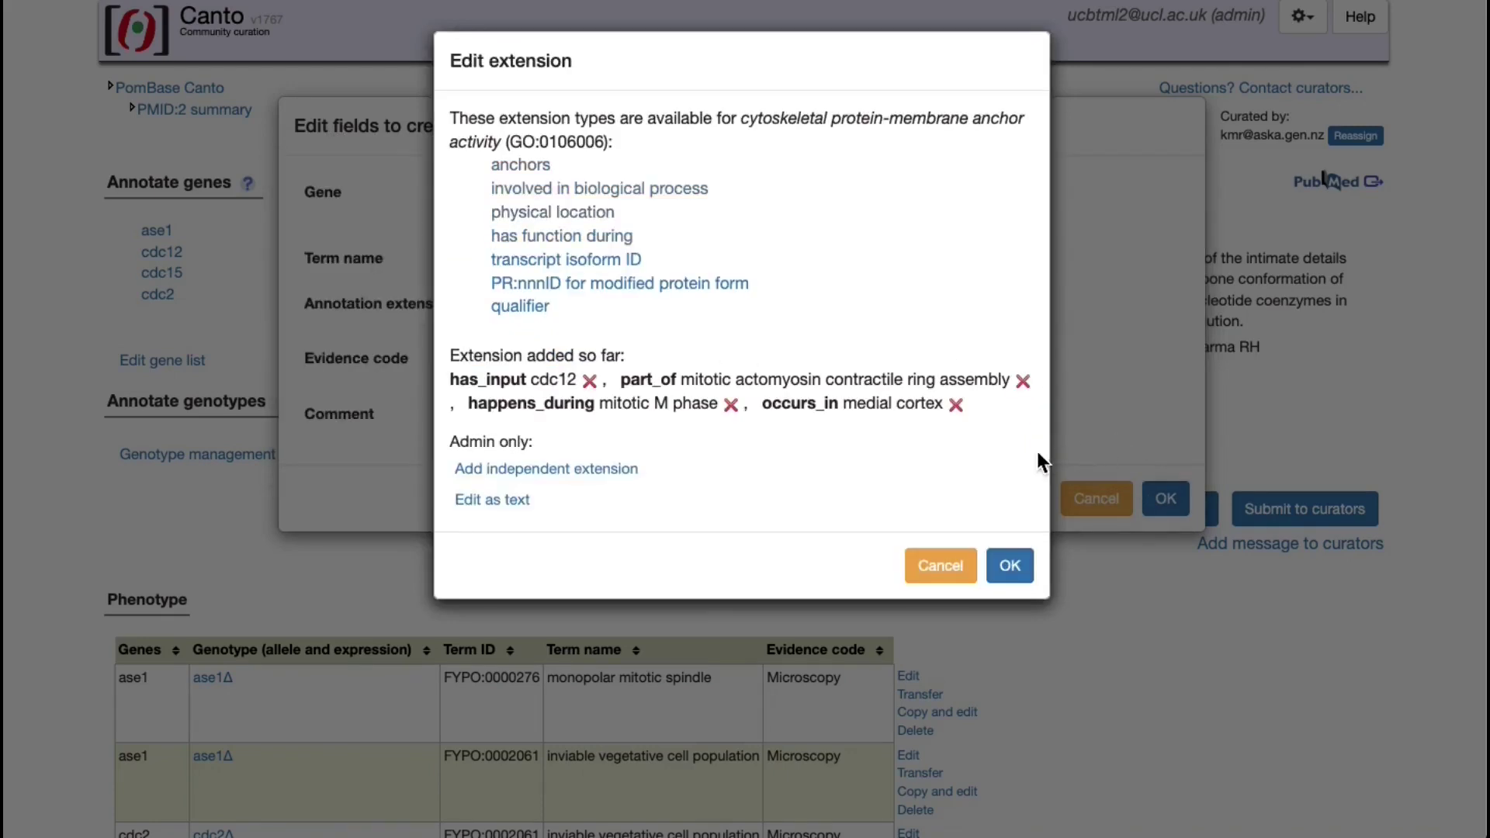
left_click(1009, 565)
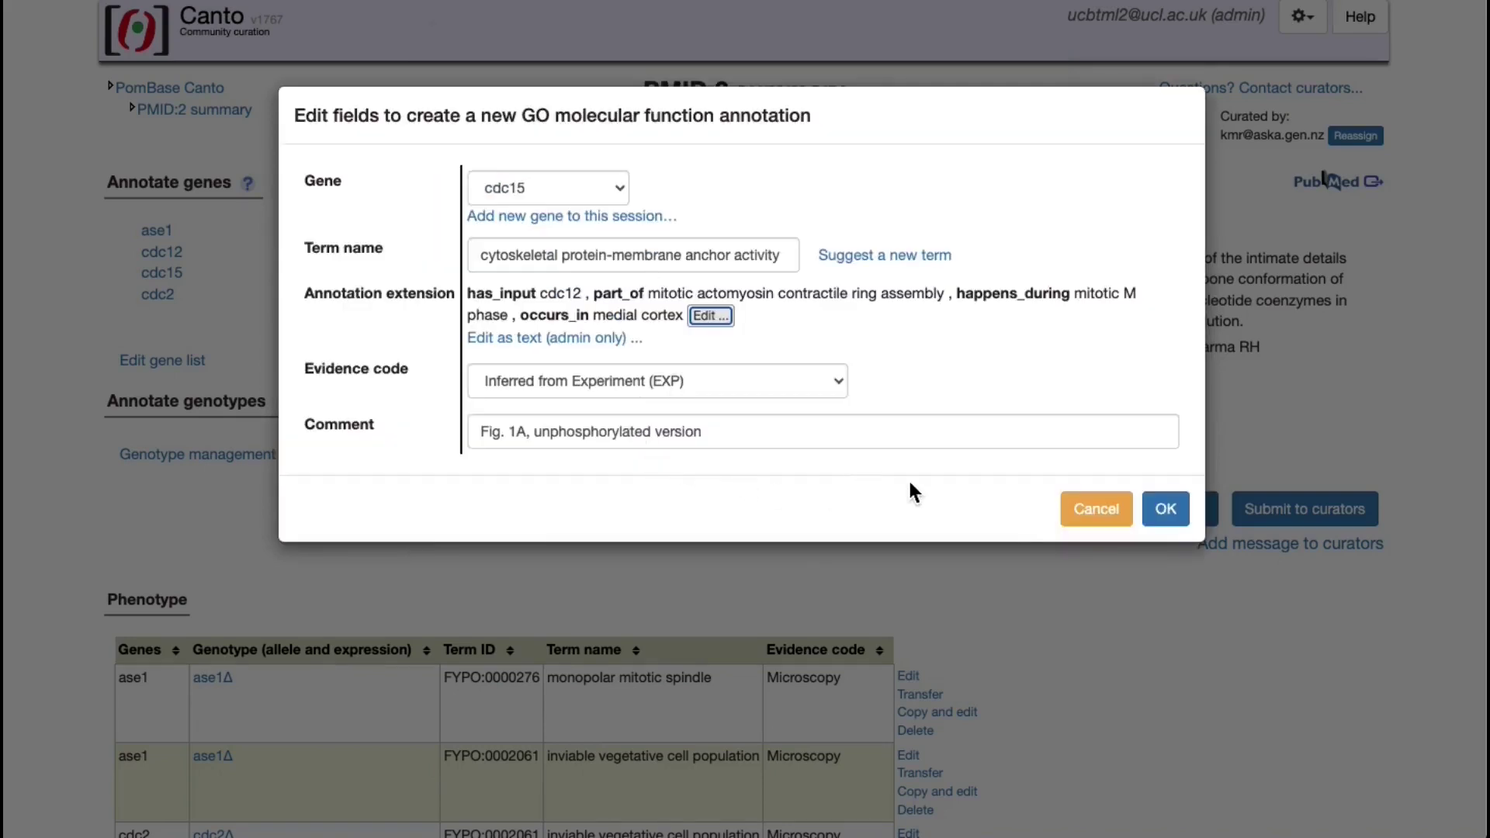
left_click(1158, 509)
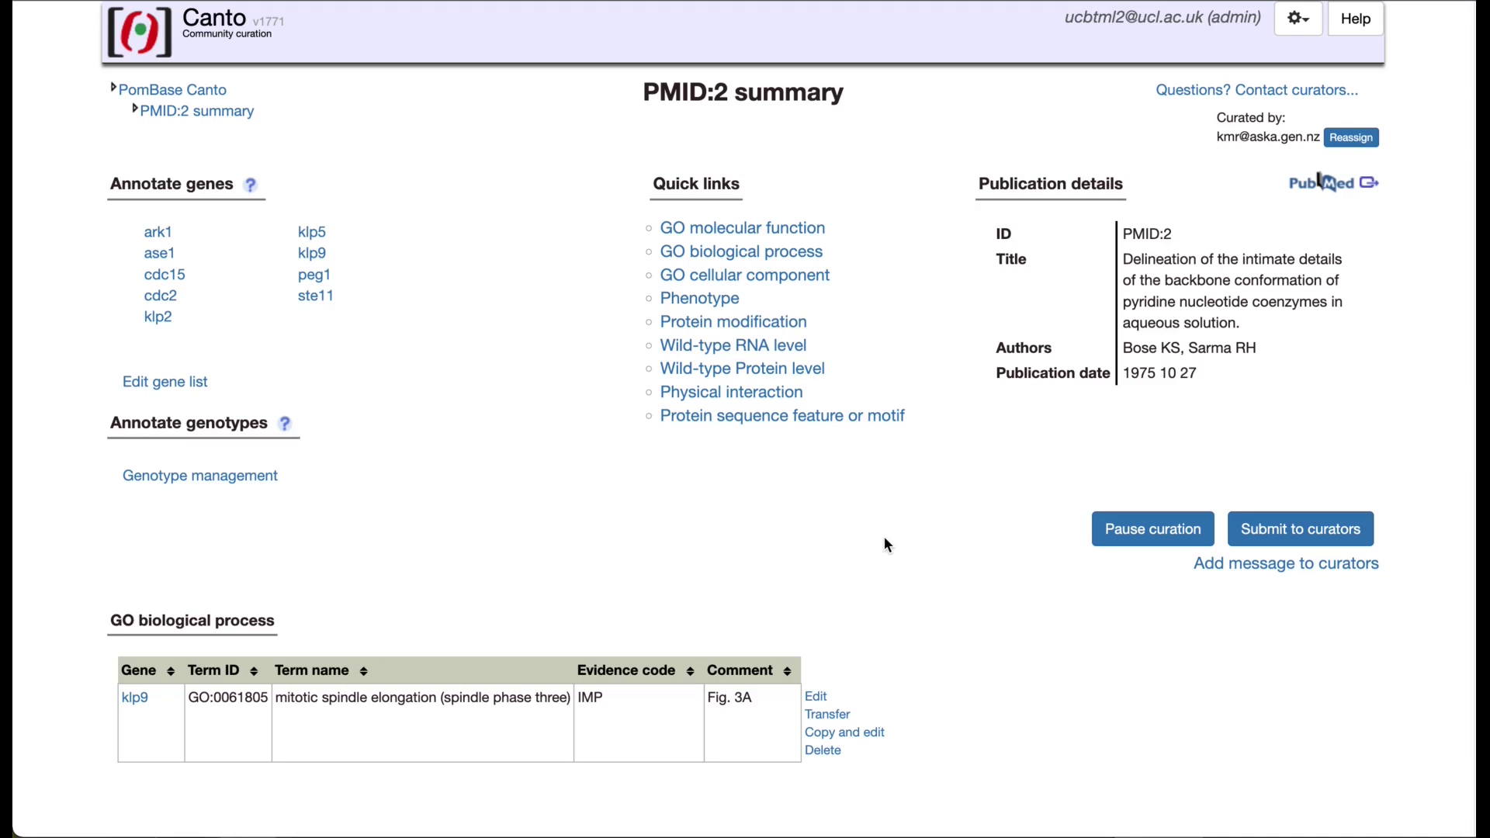
Step: Open the klp9 biological process annotation for editing and review the extension types available for mitotic spindle elongation (spindle phase three)
left_click(808, 254)
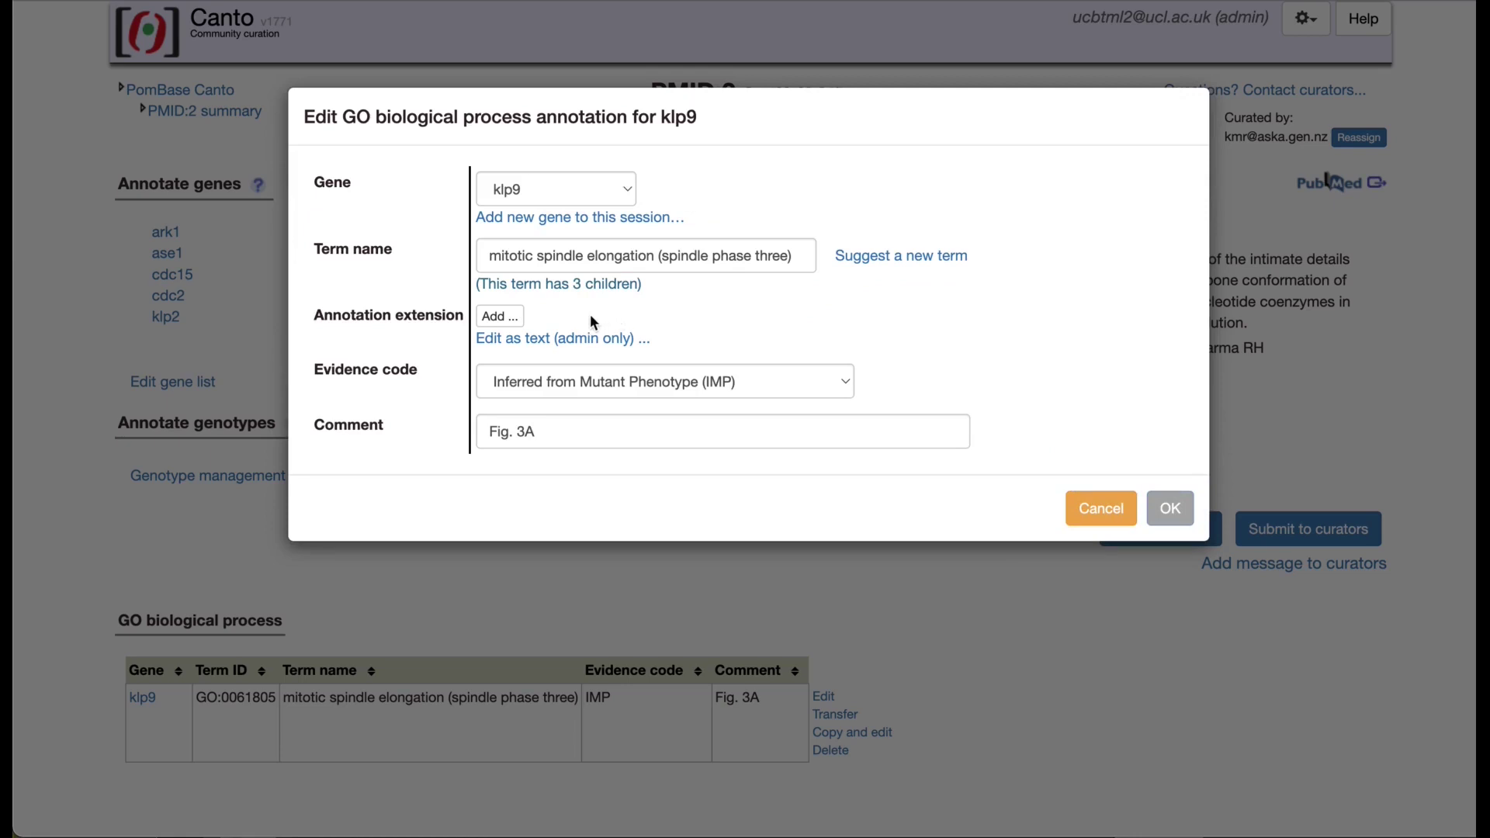
left_click(501, 316)
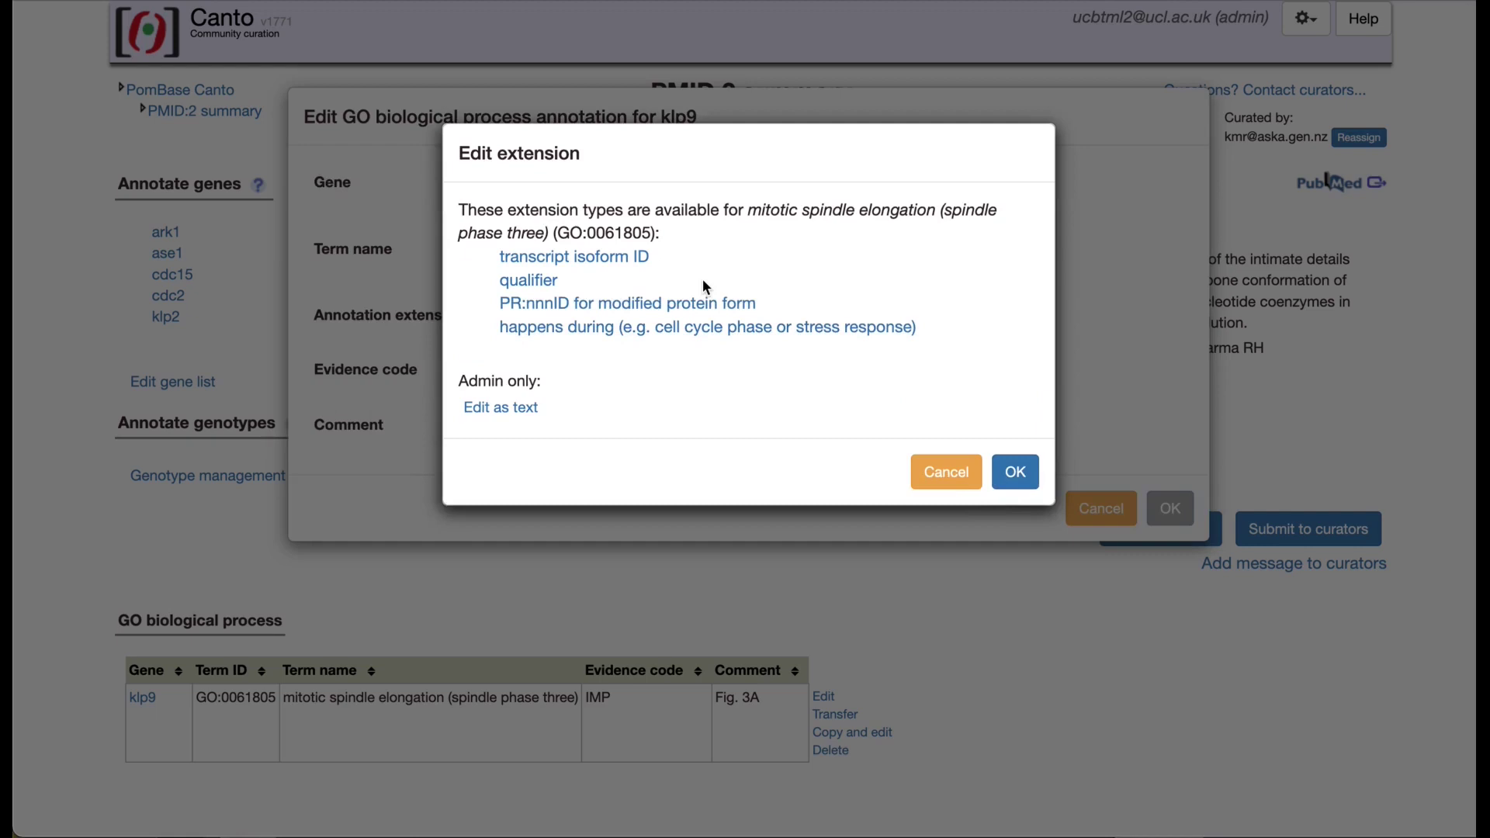
key("Escape")
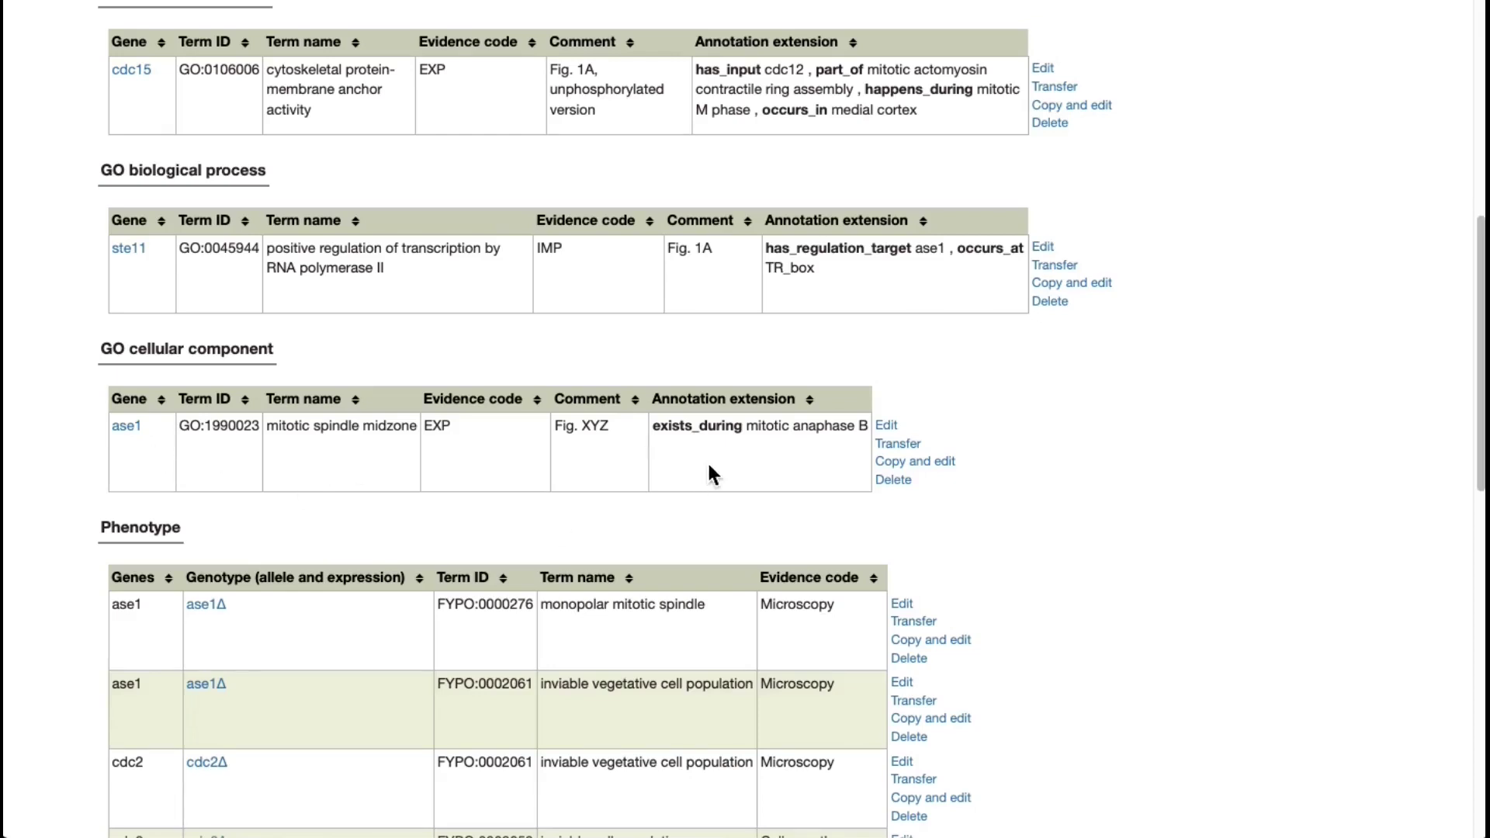
Step: Transfer the ase1 mitotic spindle midzone annotation, including its extension, to ark1, klp9 and peg1
left_click(896, 447)
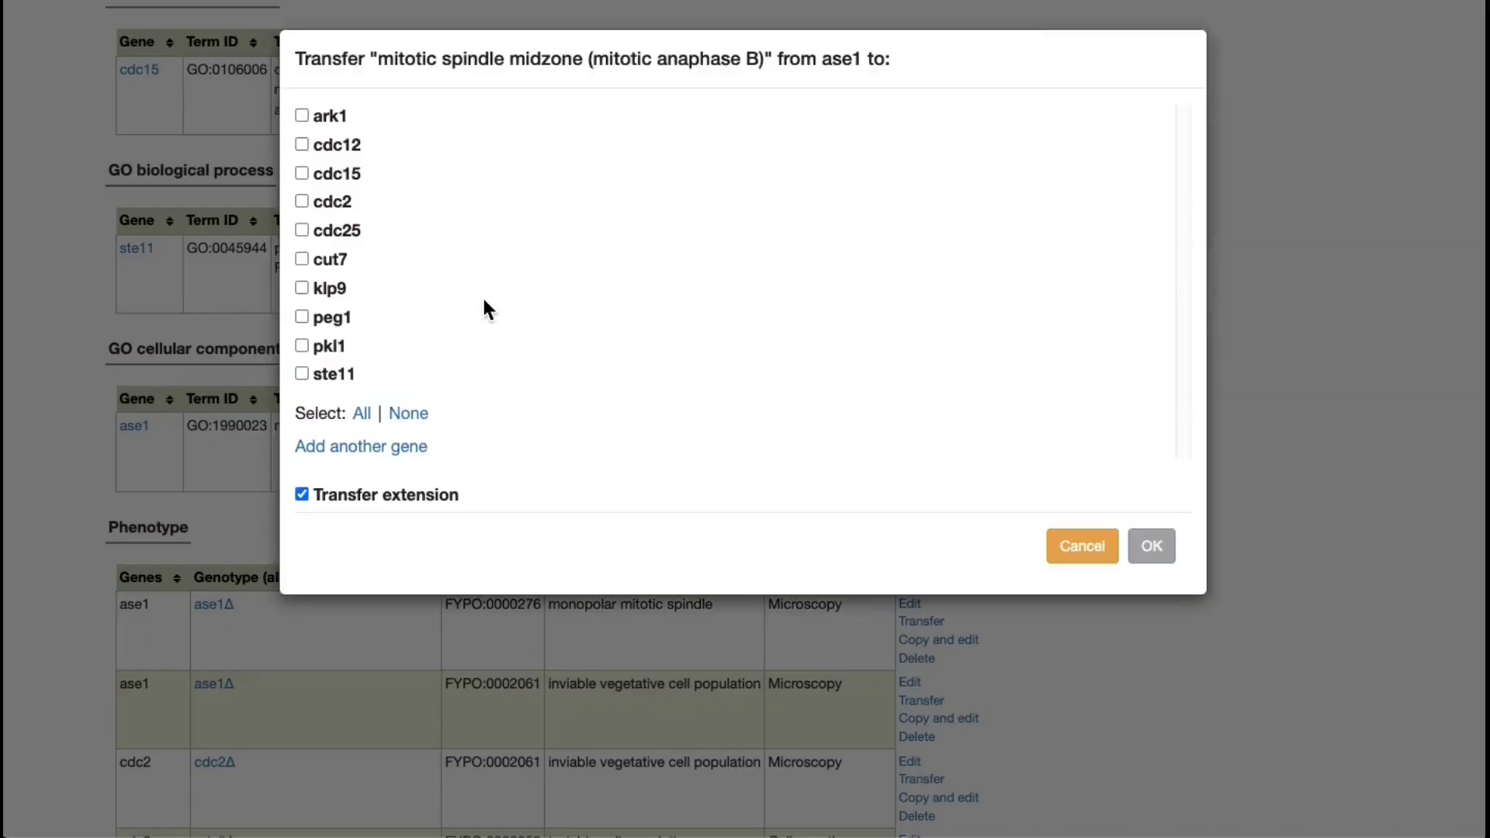
left_click(306, 322)
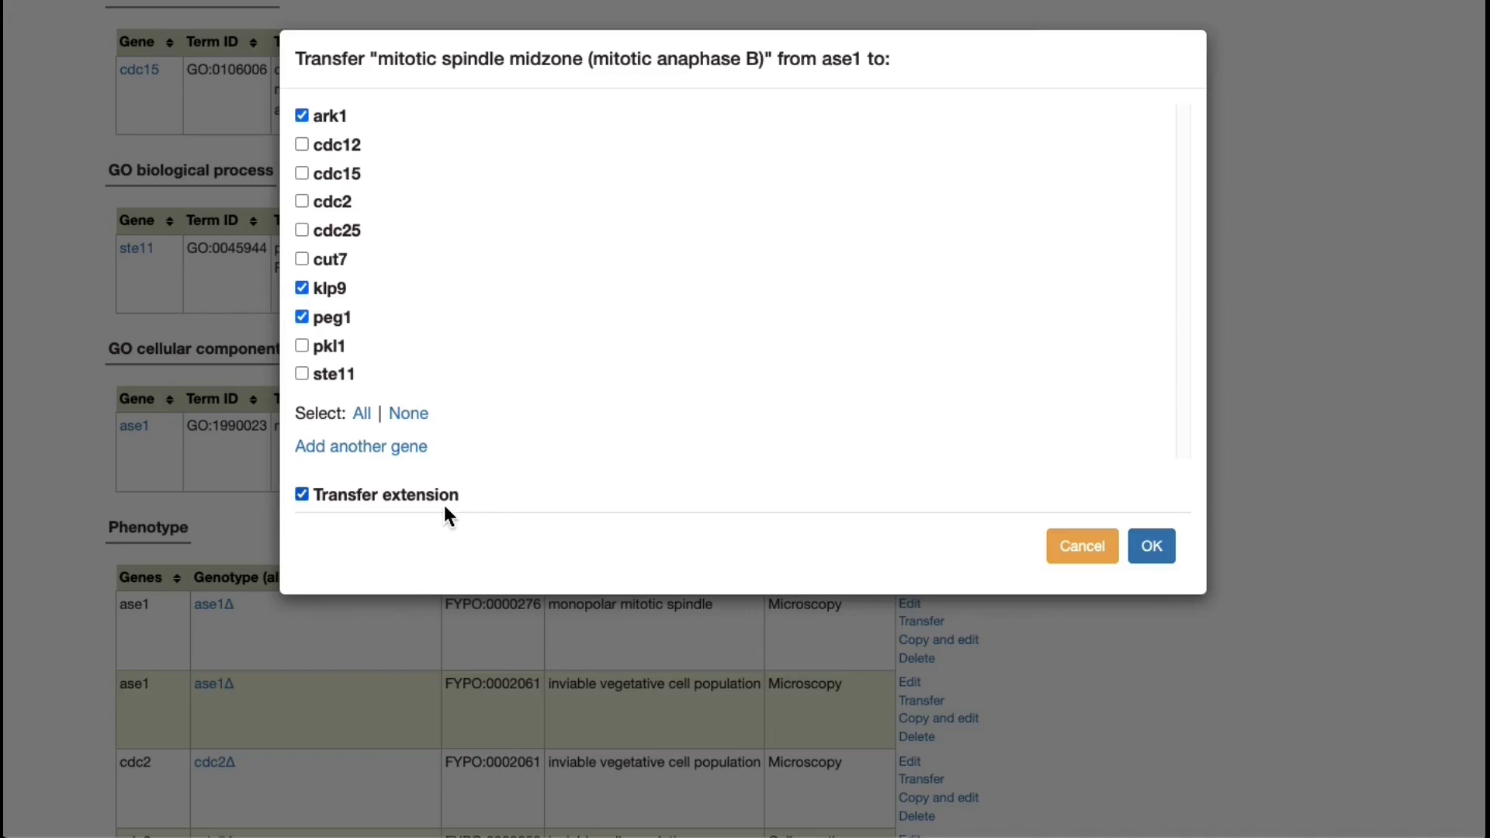
left_click(1155, 543)
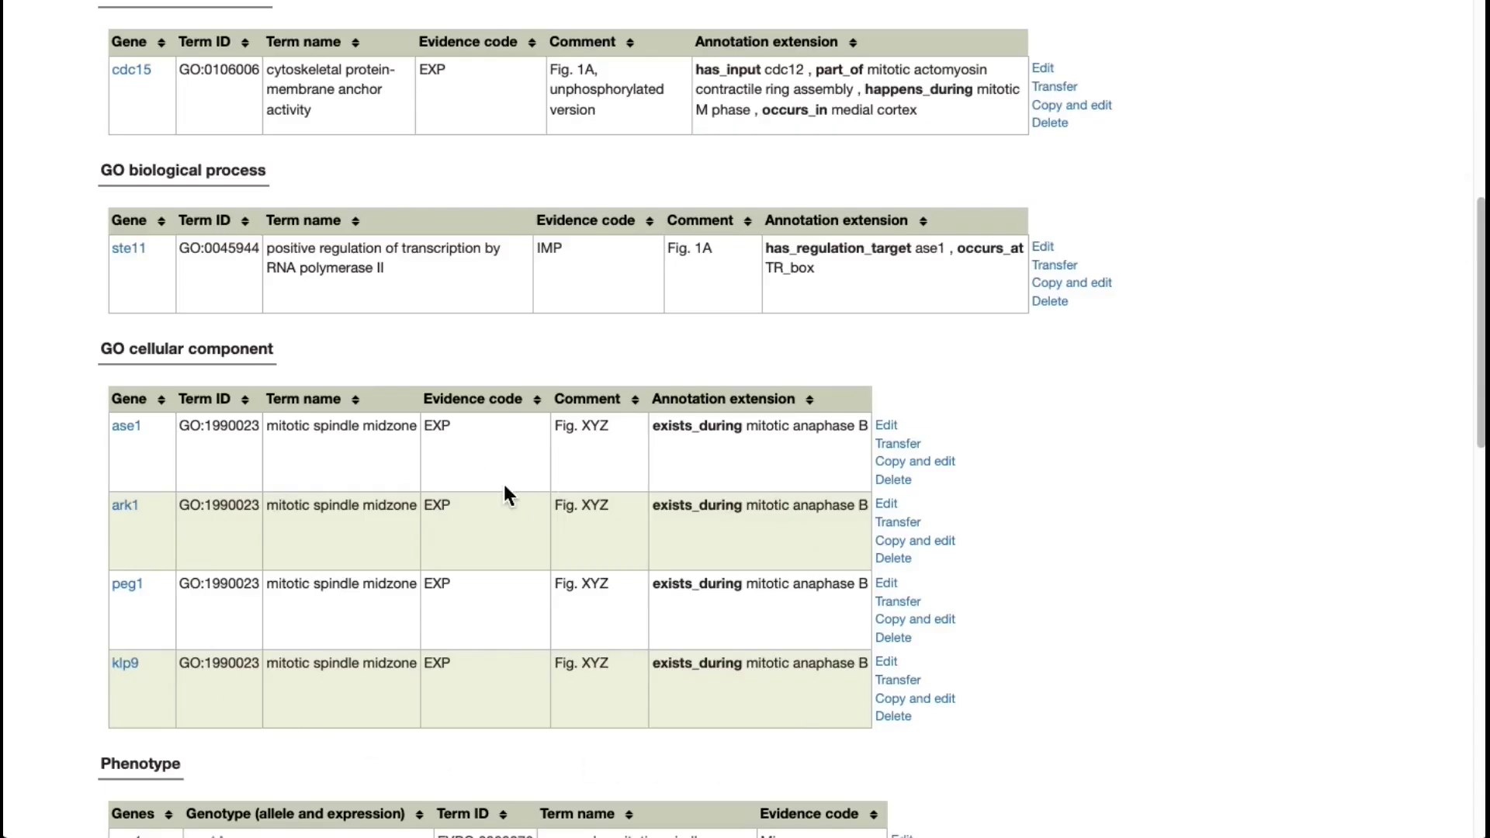
Step: Start a copy of the cdc15 molecular function annotation and remove the has_input cdc12 extension from it
scroll(504, 496, "up", 5)
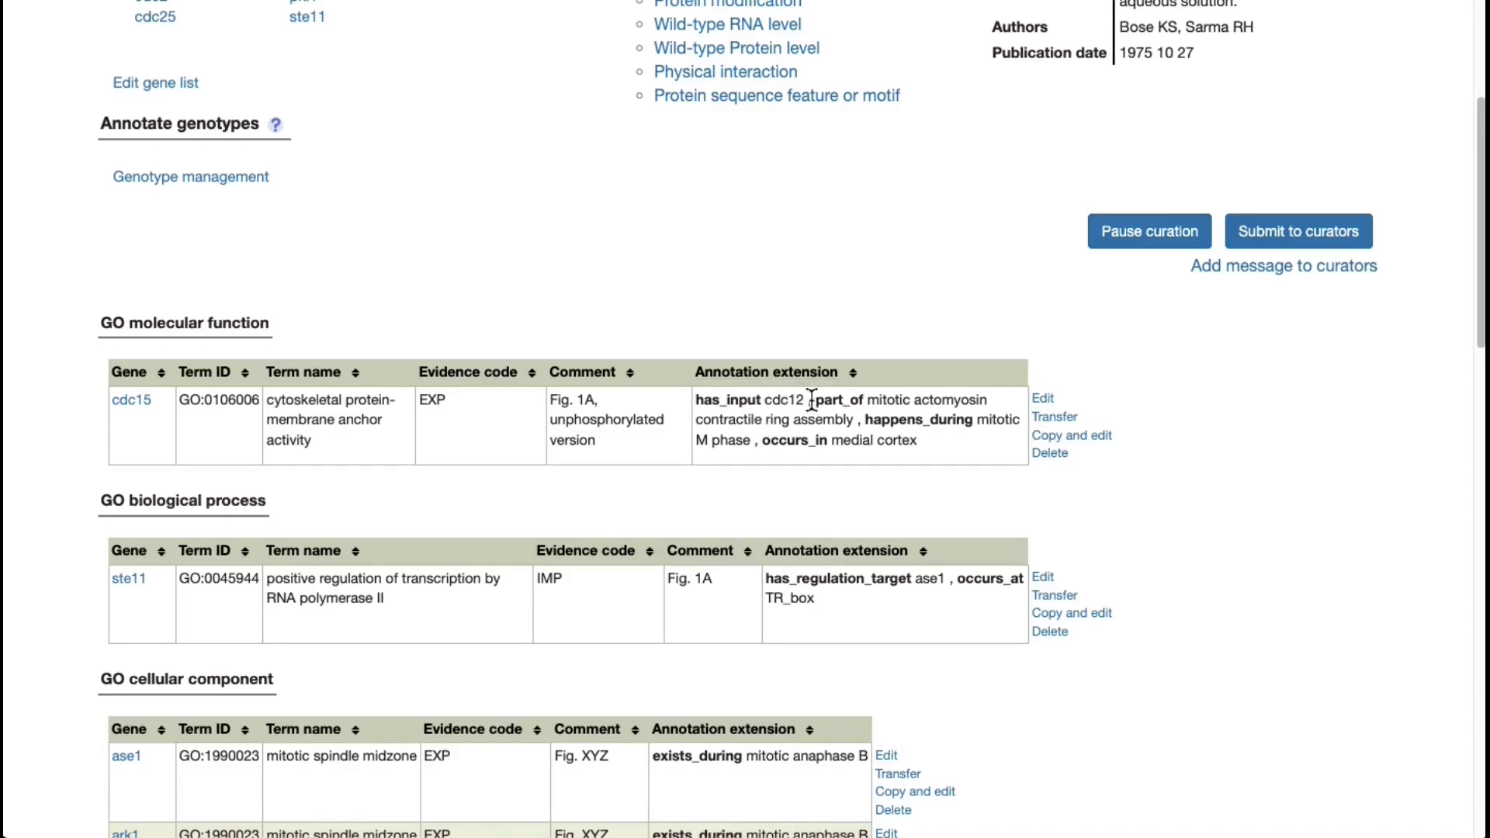
left_click(1083, 437)
left_click(726, 319)
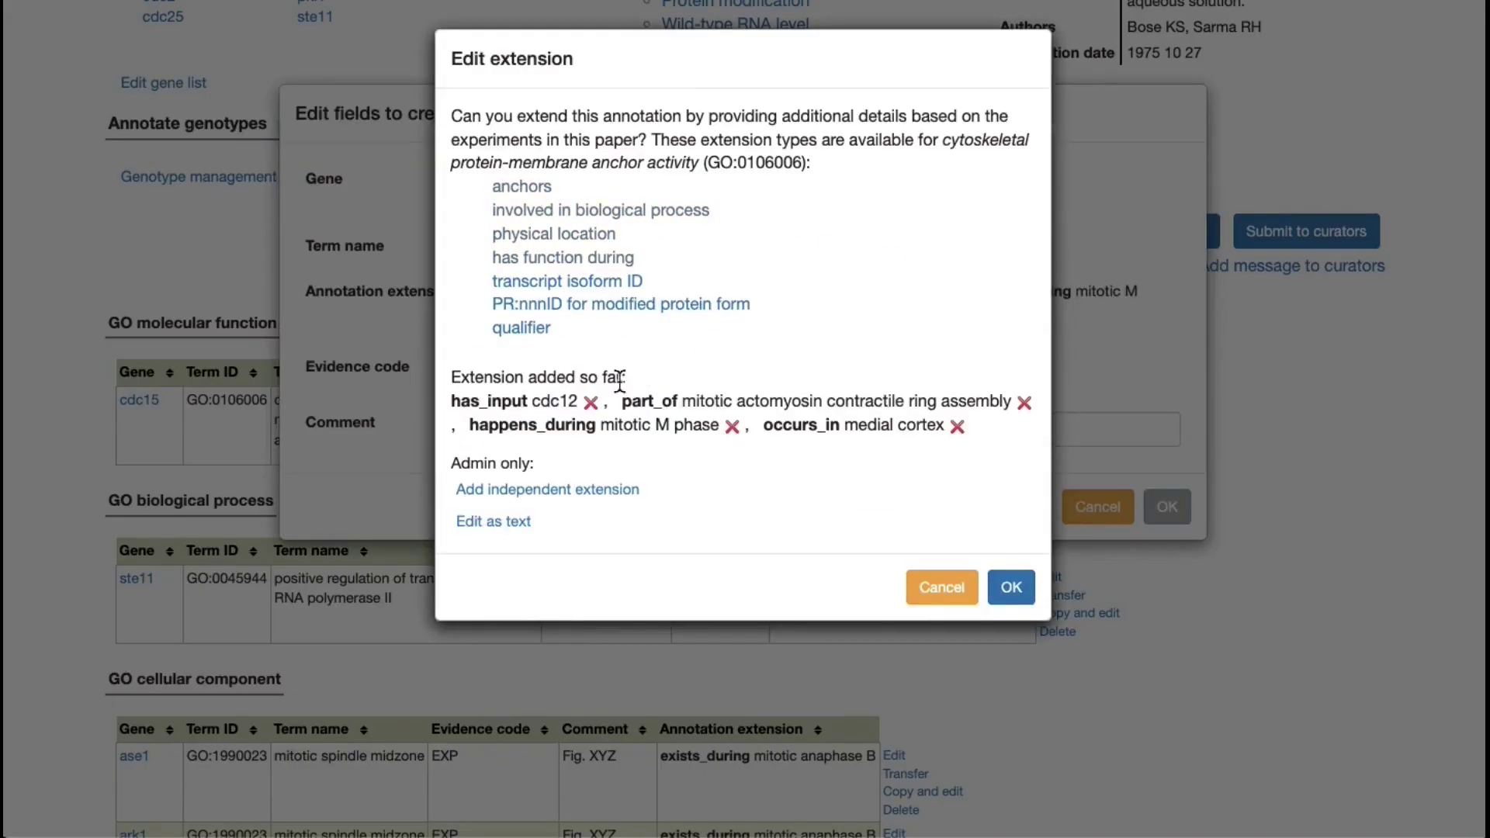
left_click(590, 402)
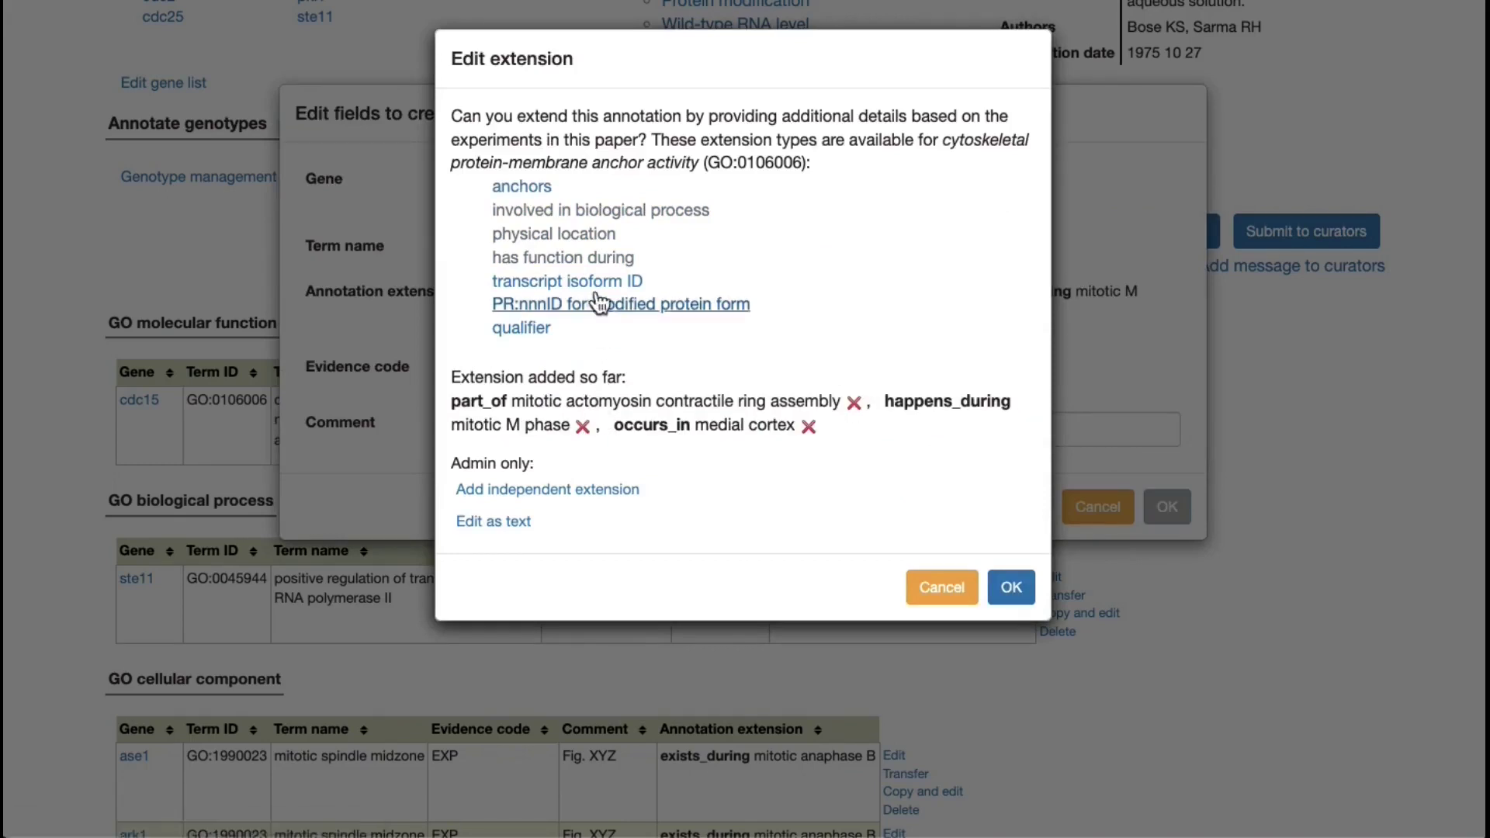
Step: Add an "anchors" extension with etd1 as the anchored gene, and save the copied cdc15 annotation
left_click(535, 186)
left_click(561, 287)
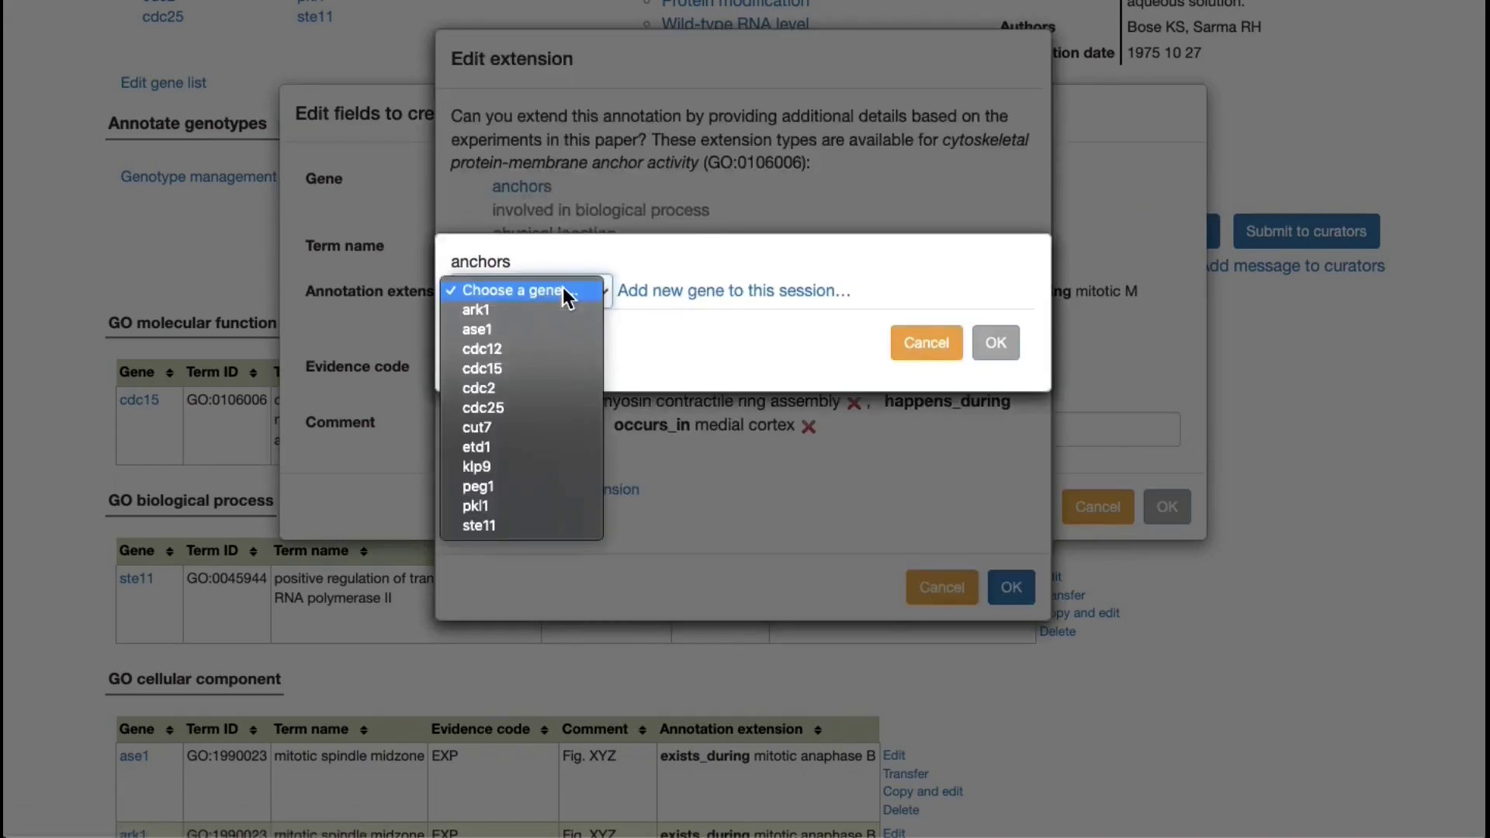
left_click(542, 447)
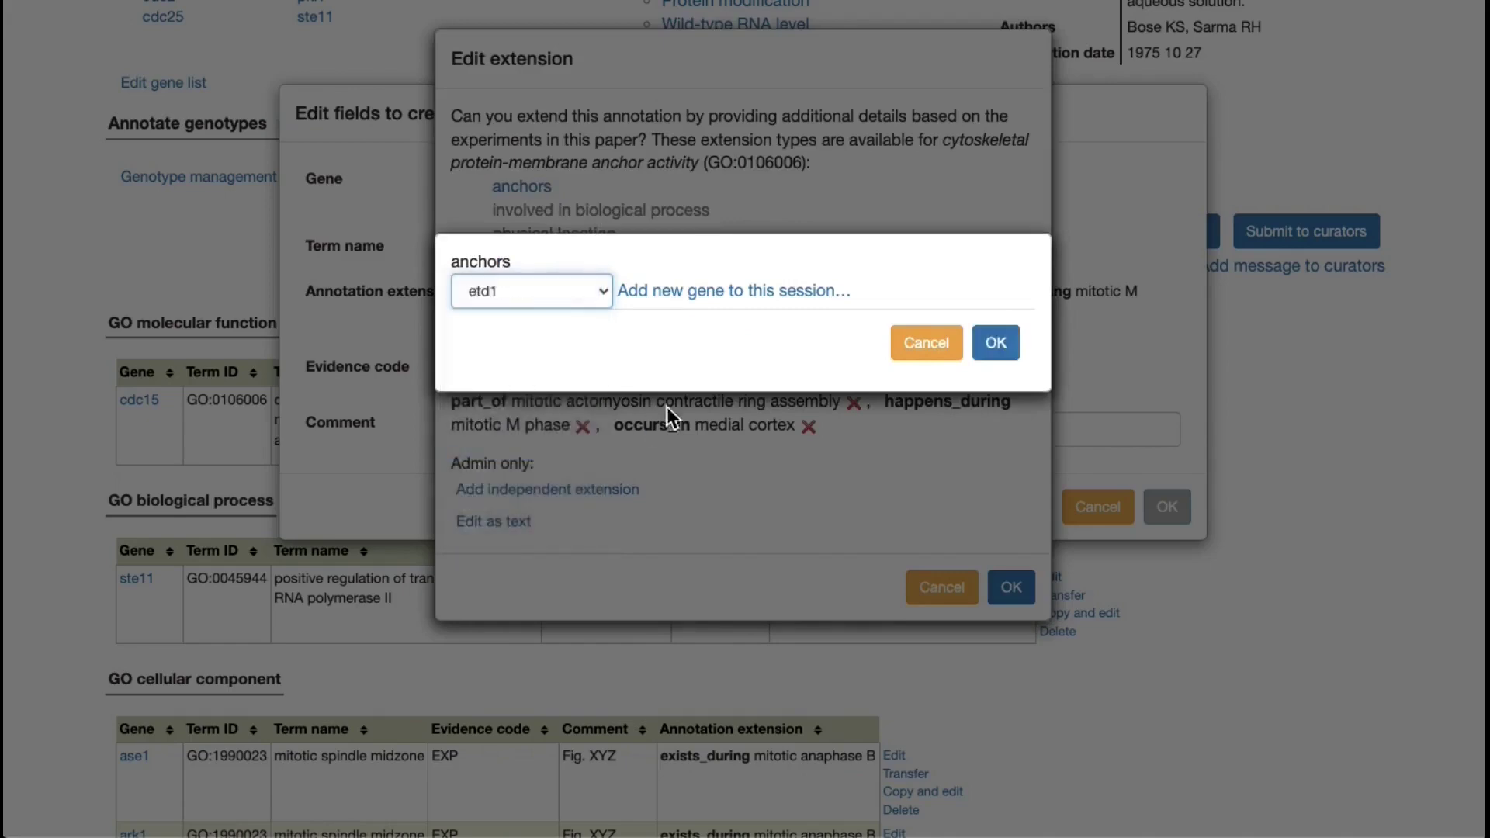
left_click(995, 343)
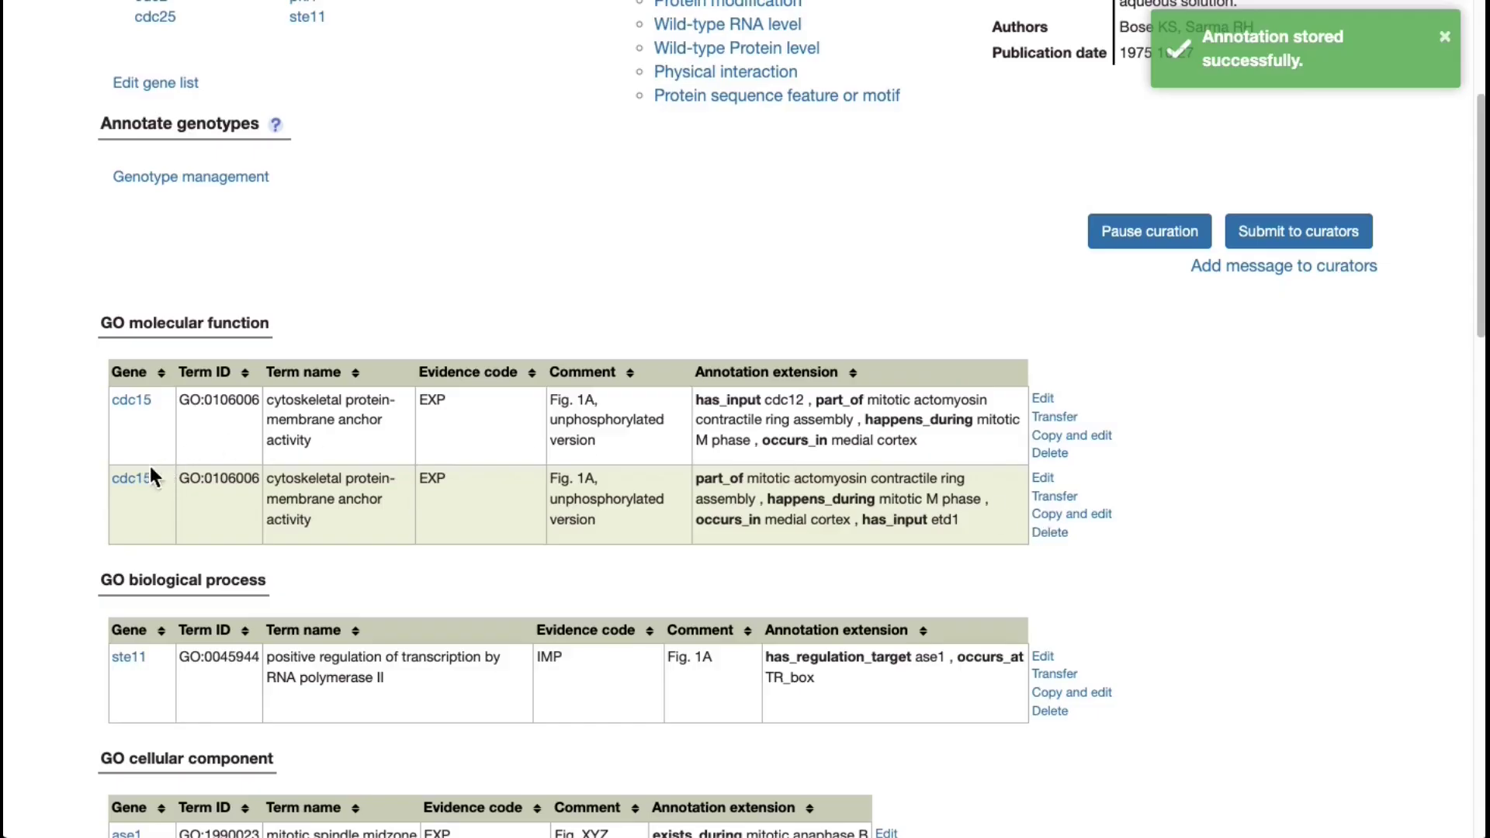